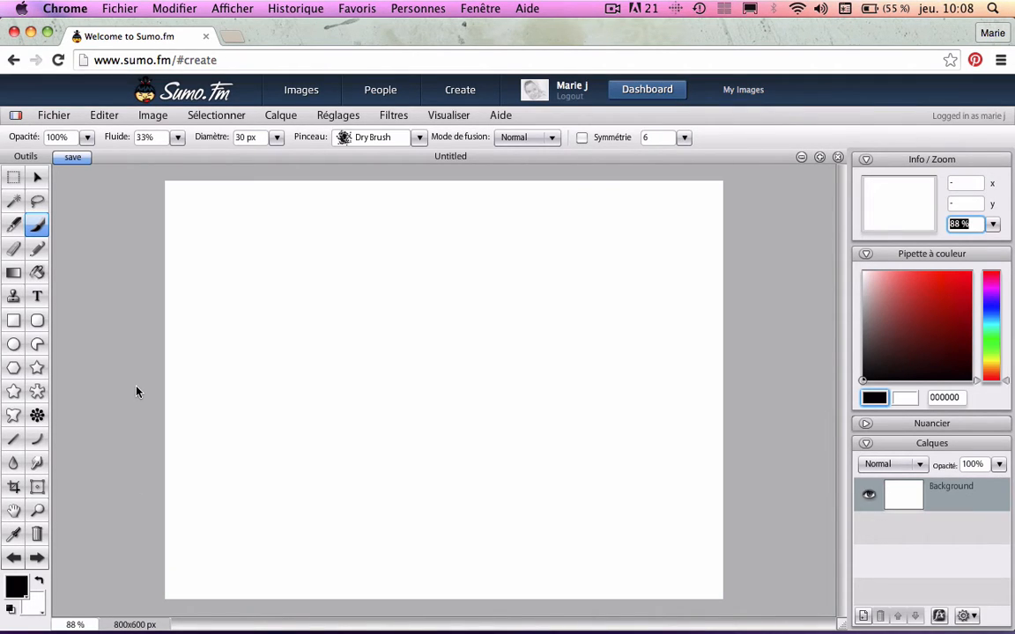
# Fill the background with the dark-blue-to-white linear gradient preset, dark blue above and fading to white along the canvas's lower edge
pyautogui.click(15, 275)
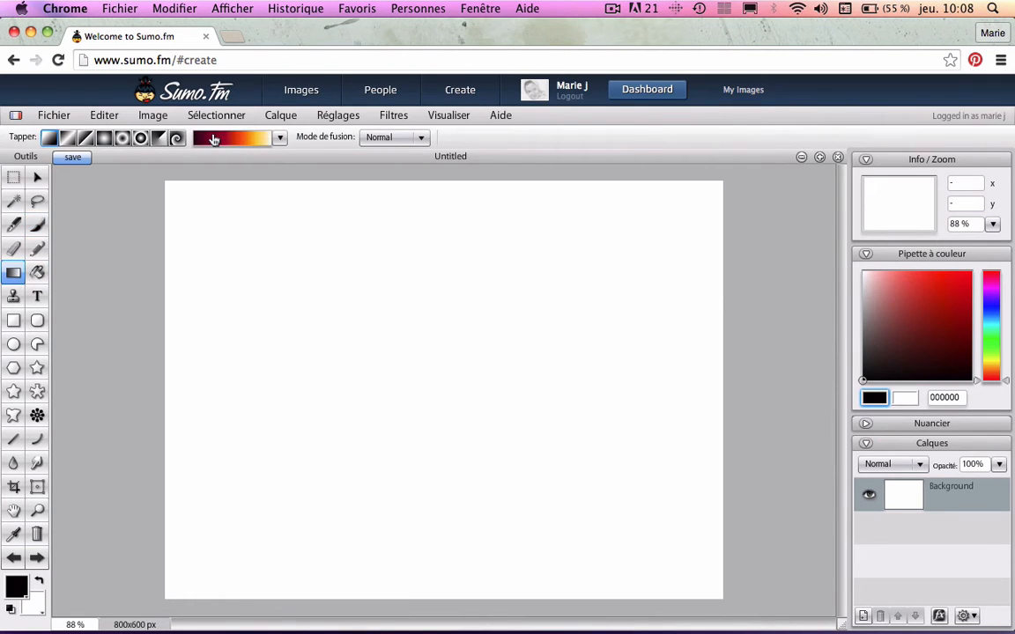
pyautogui.click(280, 139)
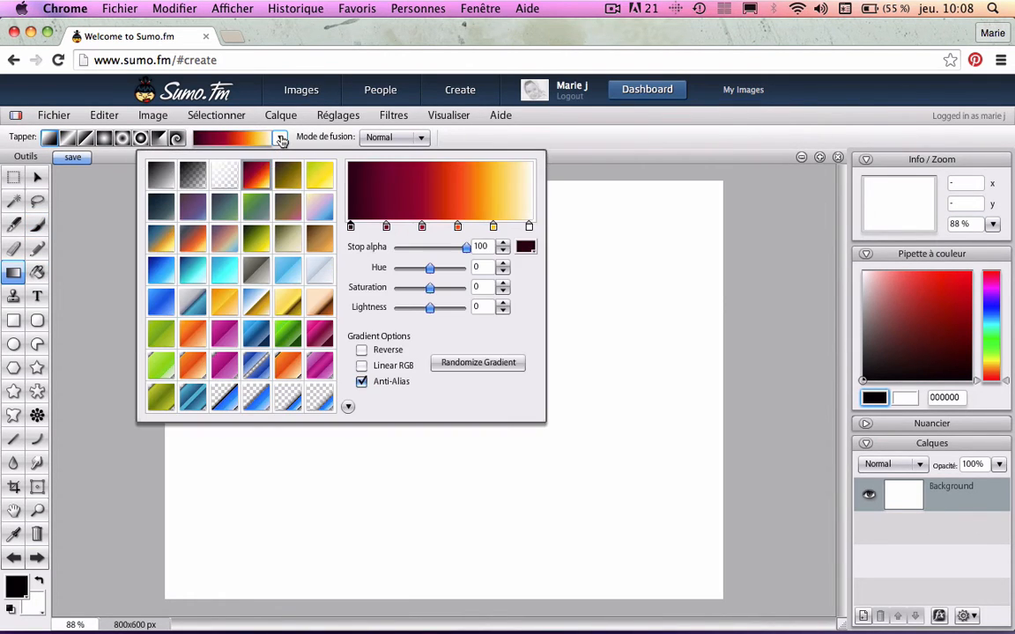
pyautogui.click(166, 276)
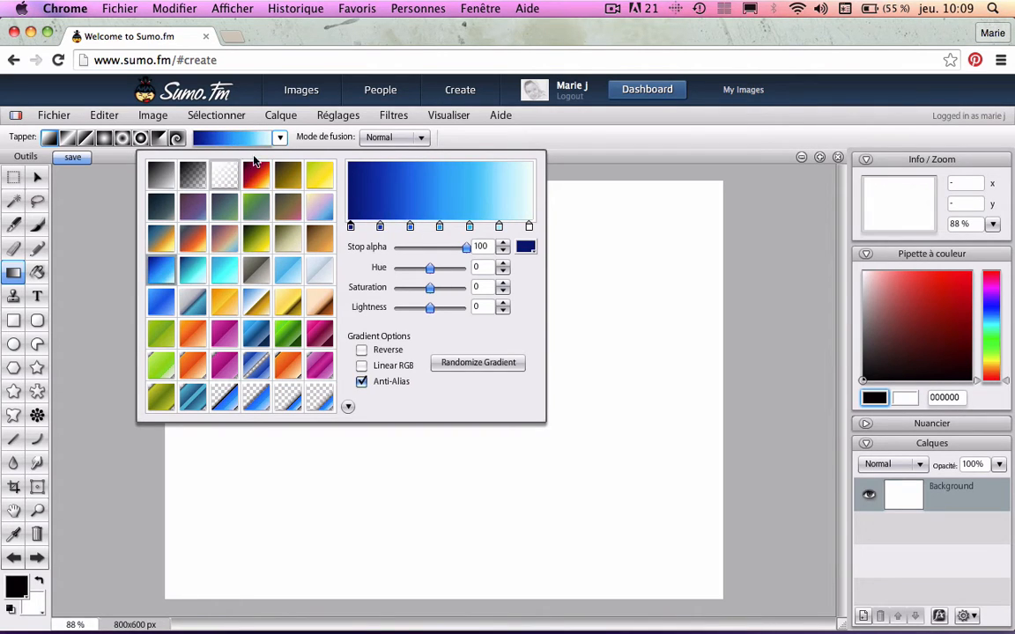
pyautogui.click(277, 138)
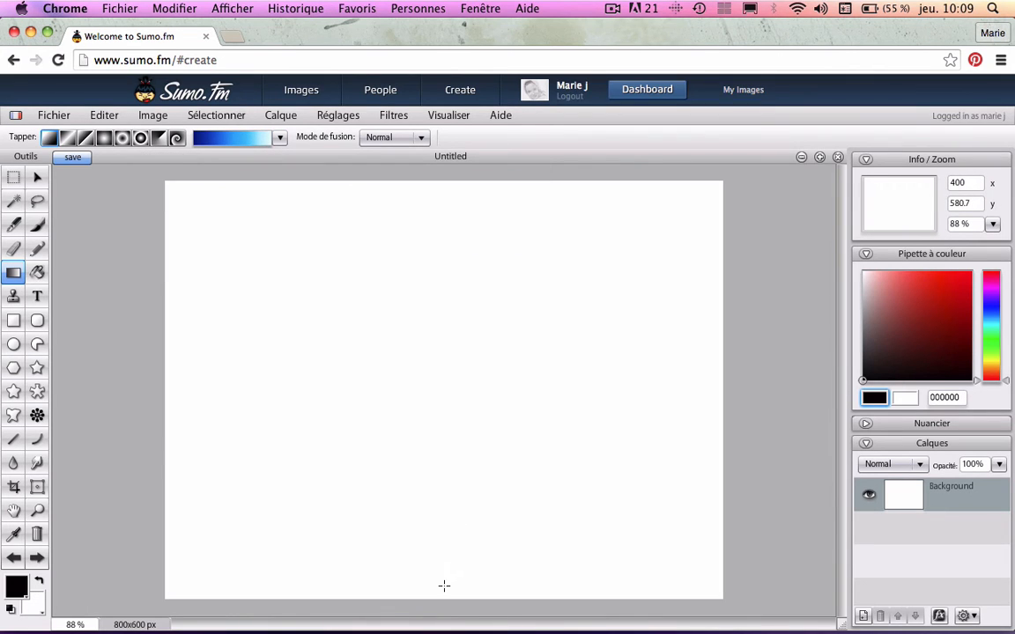
pyautogui.moveTo(444, 586); pyautogui.dragTo(444, 446)
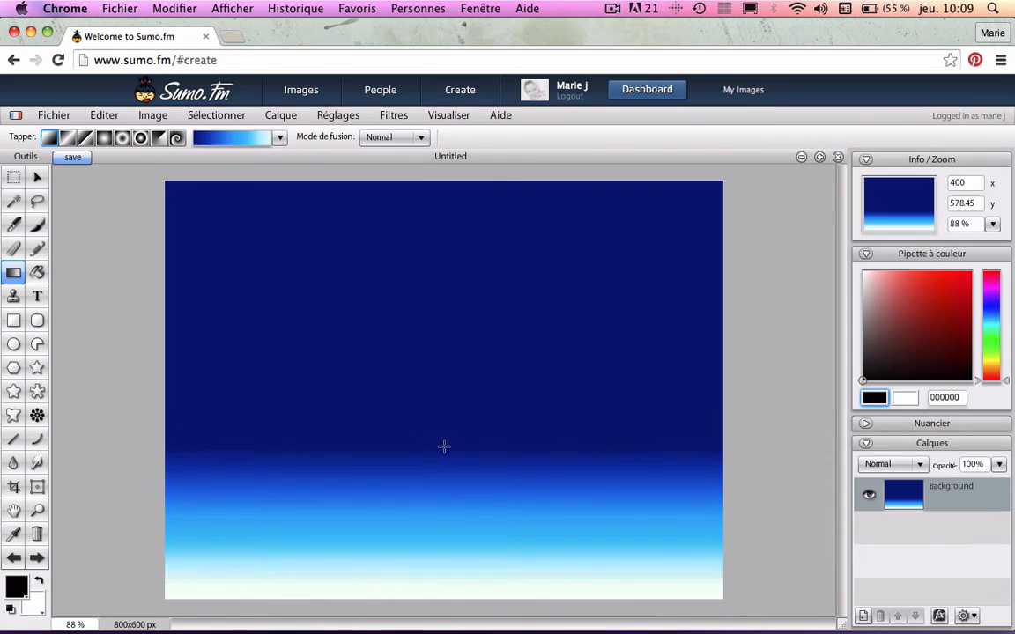
# Add a new layer and write the text "Joyeux" in white near the middle of the canvas
pyautogui.click(863, 617)
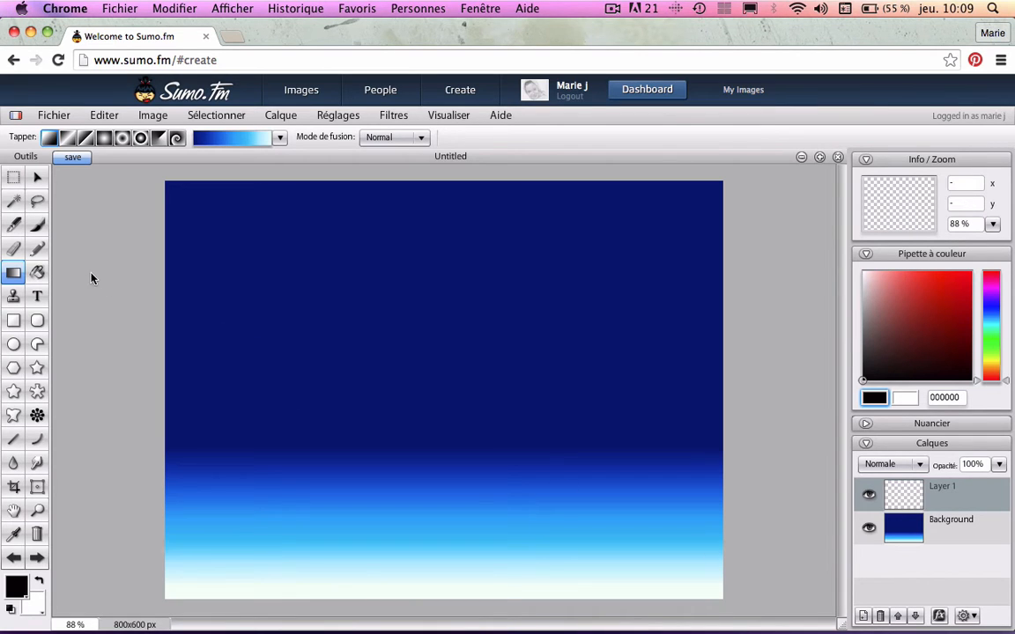
pyautogui.click(38, 298)
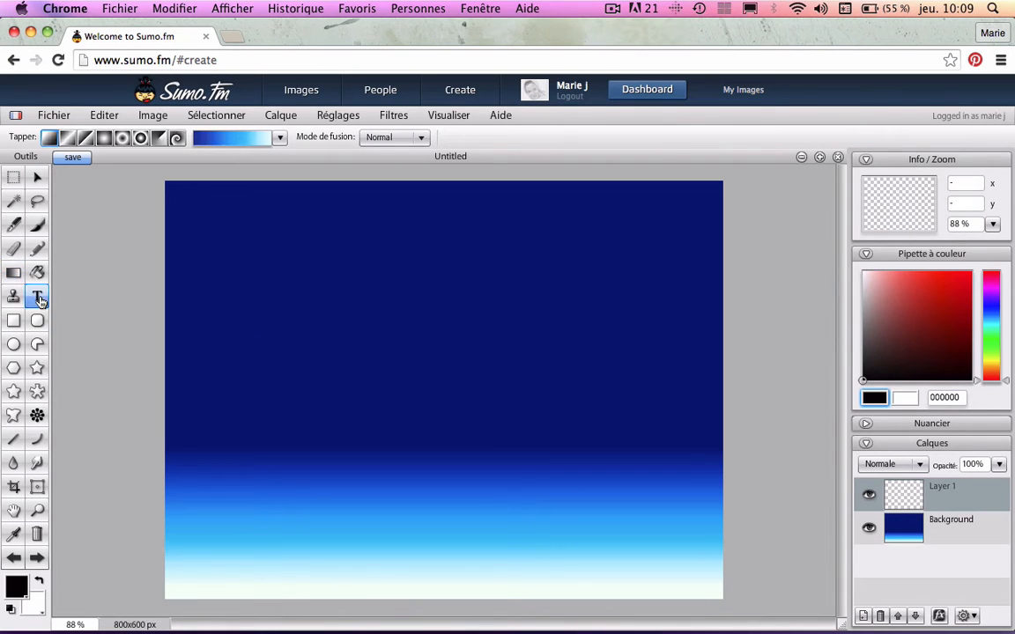
pyautogui.click(301, 358)
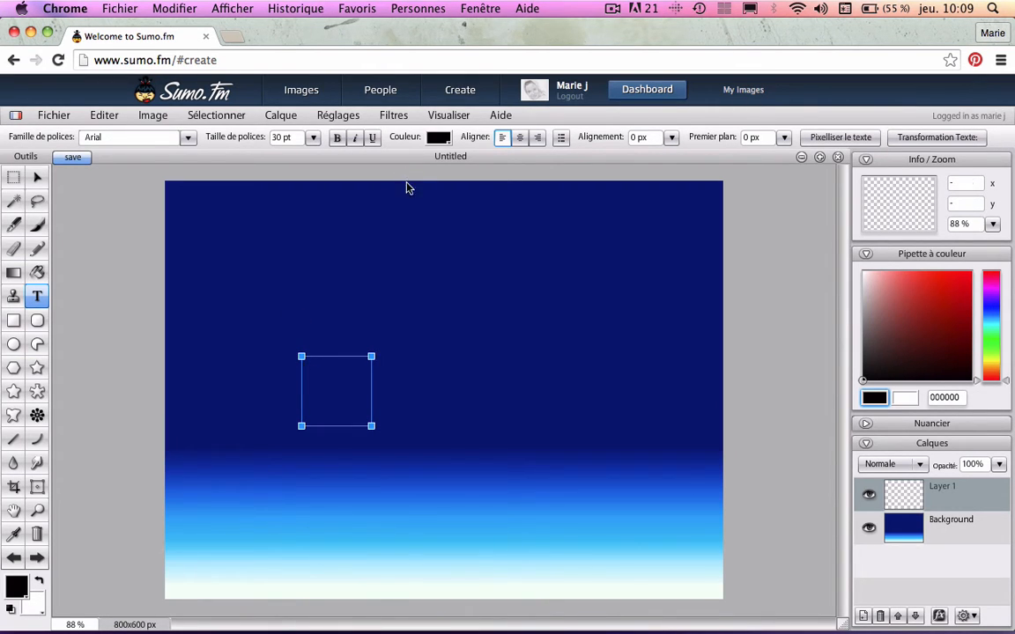
pyautogui.click(446, 140)
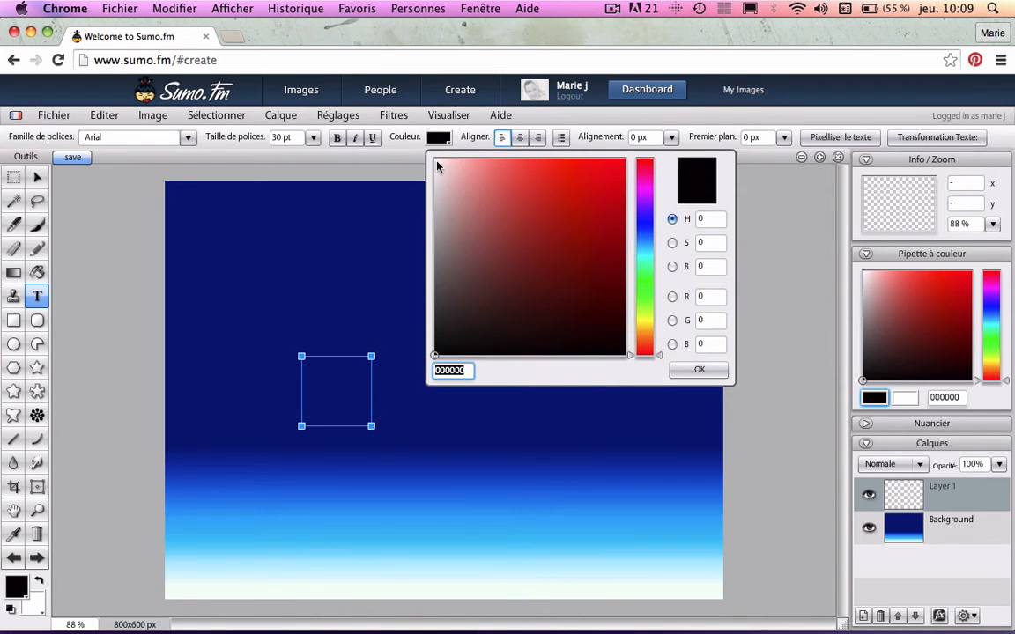
pyautogui.click(437, 163)
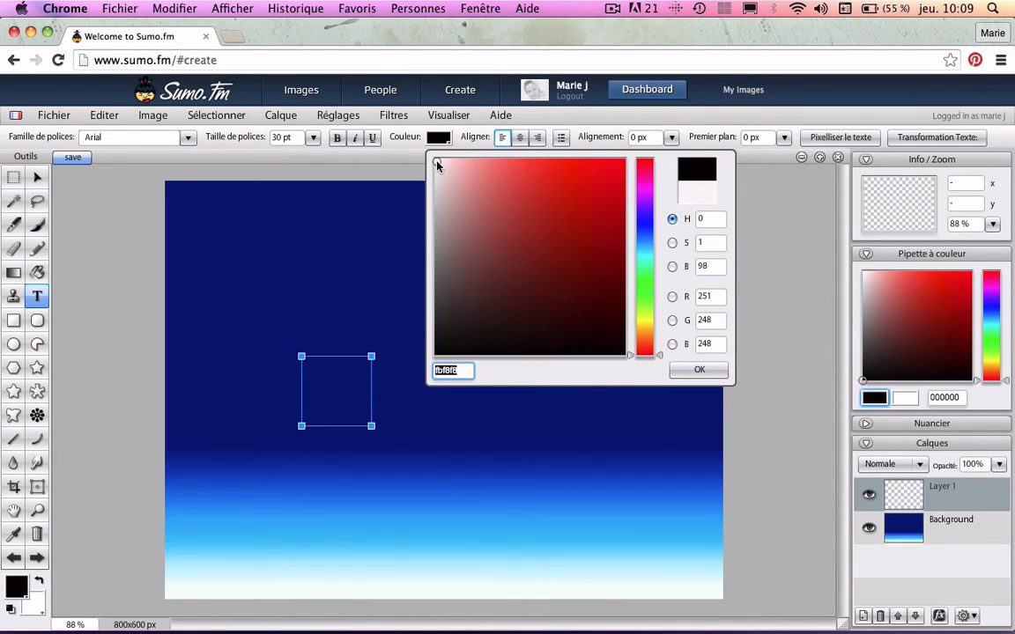
pyautogui.moveTo(438, 164); pyautogui.dragTo(431, 162)
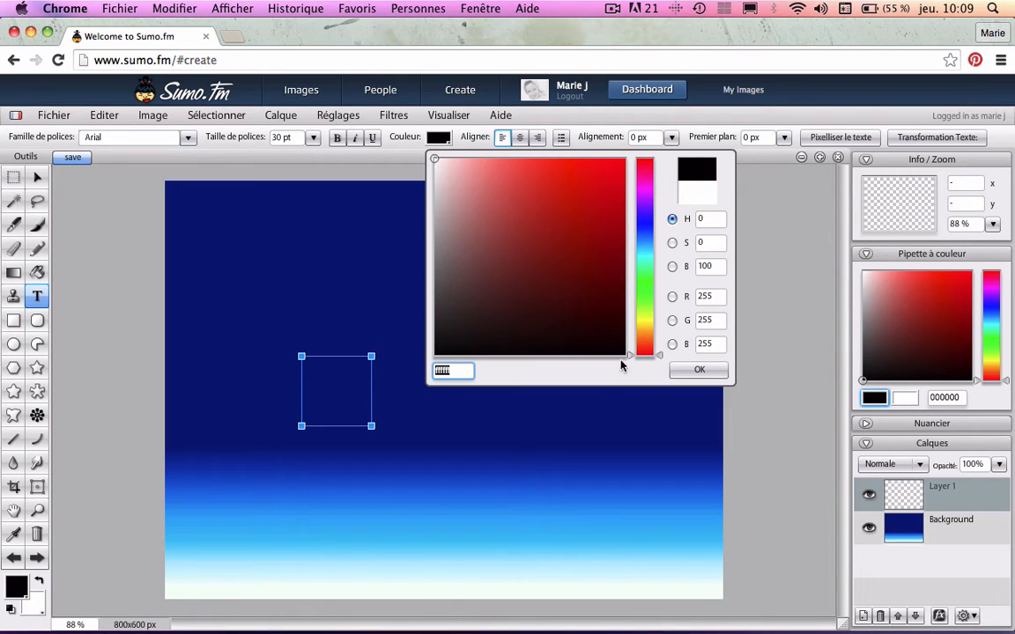
pyautogui.click(697, 371)
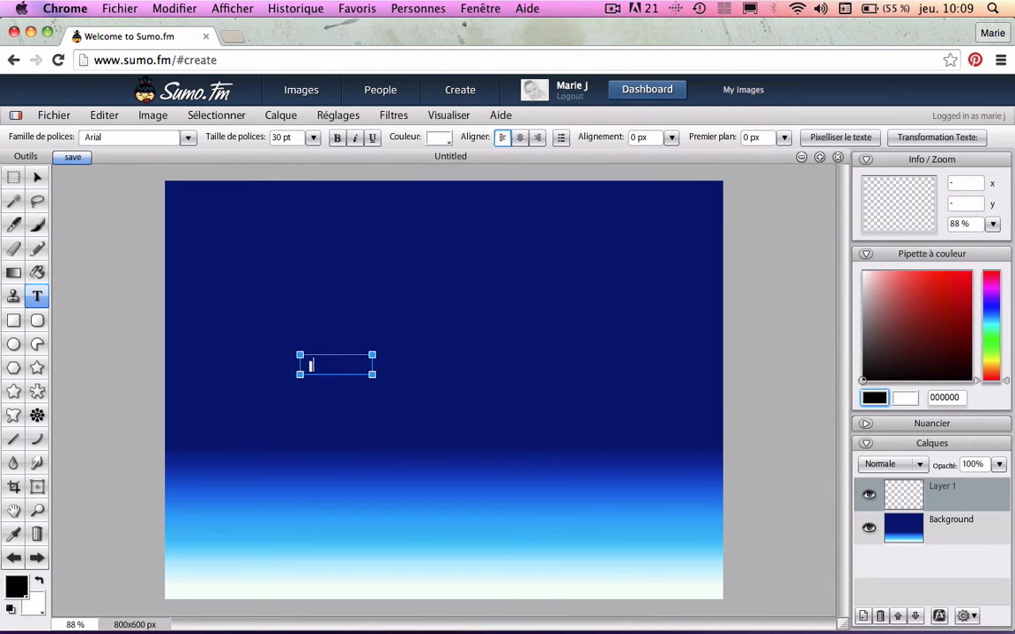
pyautogui.write('Joy')
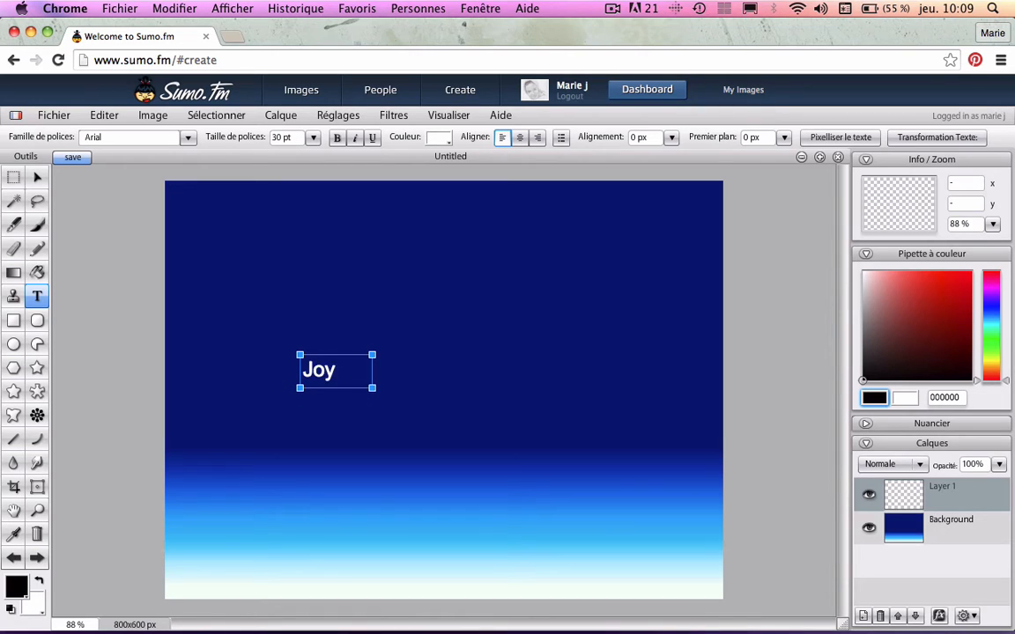
pyautogui.write('eux')
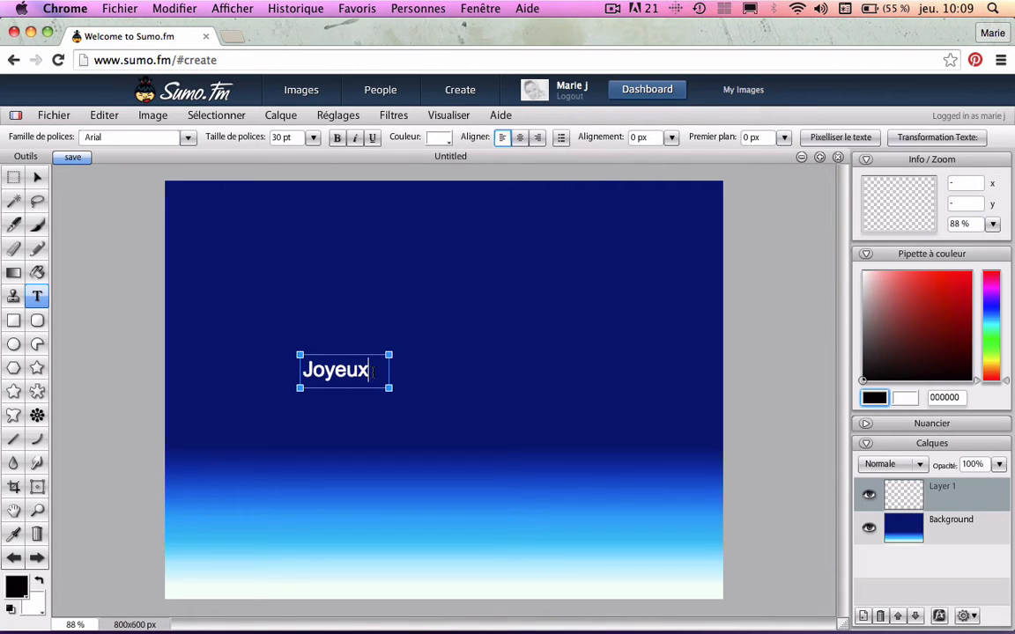
# Select the whole word "Joyeux" and enlarge its font size to 62 pt
pyautogui.moveTo(371, 372); pyautogui.dragTo(300, 370)
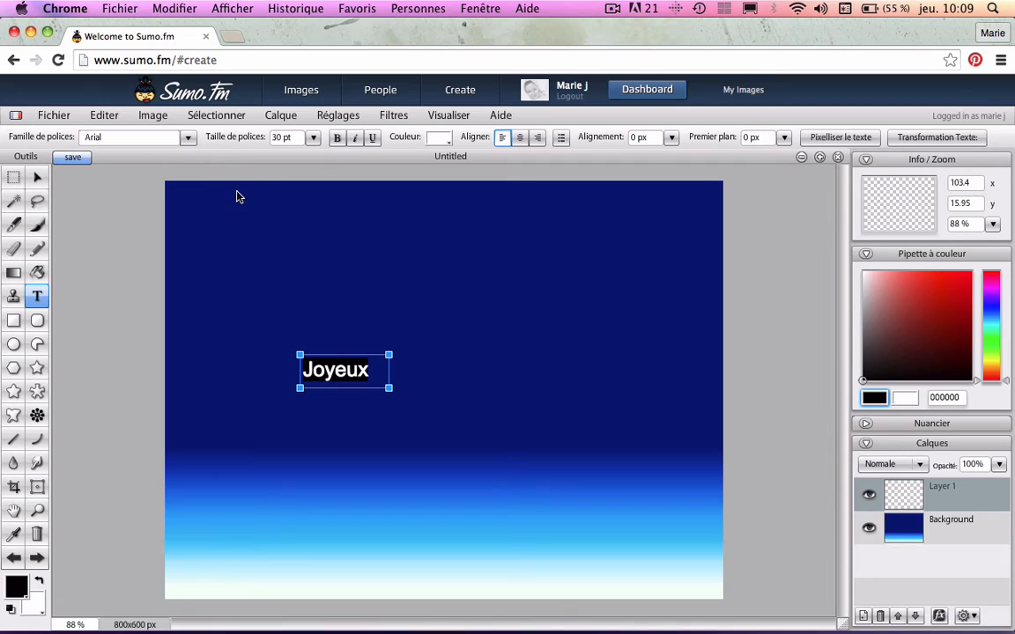
pyautogui.click(313, 137)
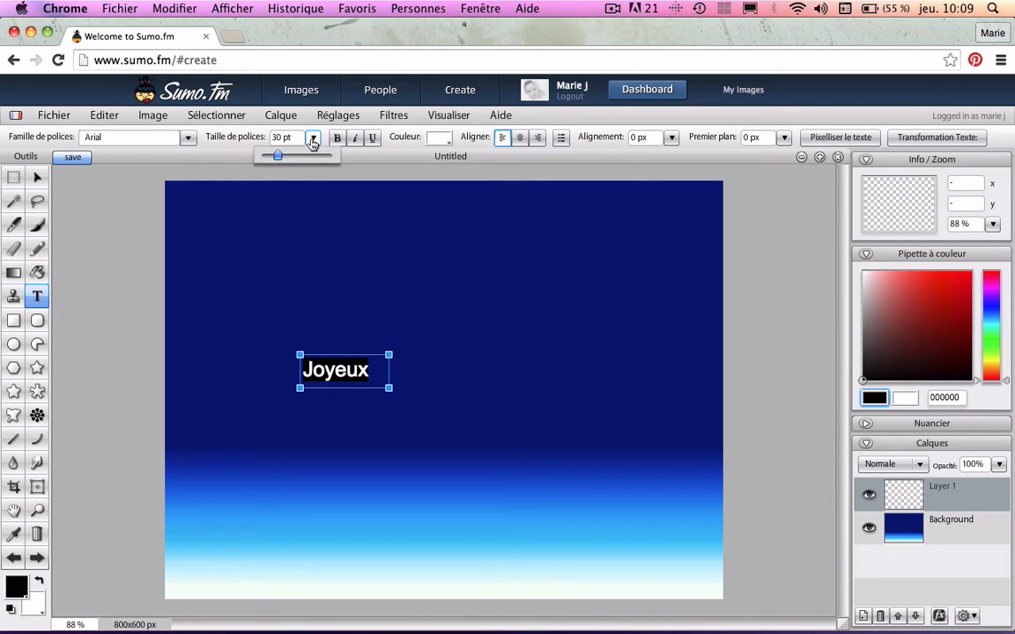
pyautogui.moveTo(280, 159); pyautogui.dragTo(299, 158)
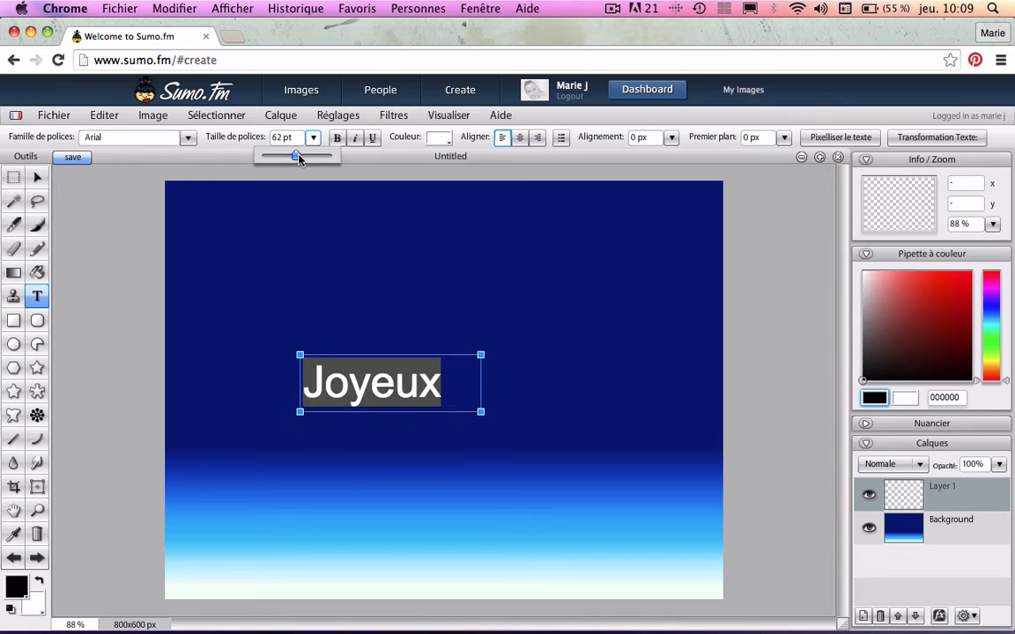
# Try the Al Bayan and Big Caslon fonts on the selected word "Joyeux"
pyautogui.click(188, 139)
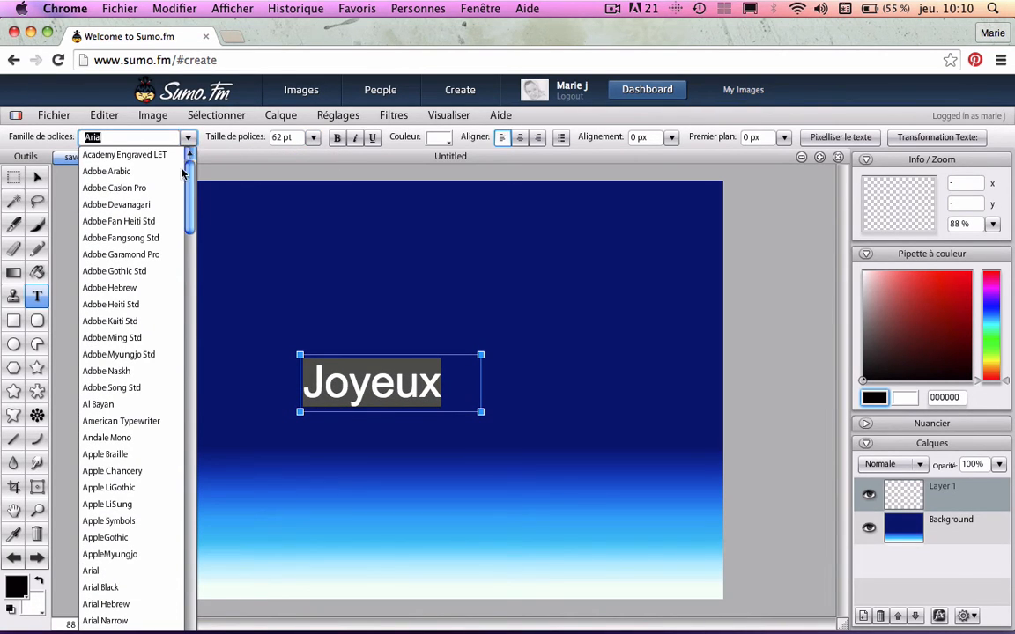
pyautogui.click(115, 404)
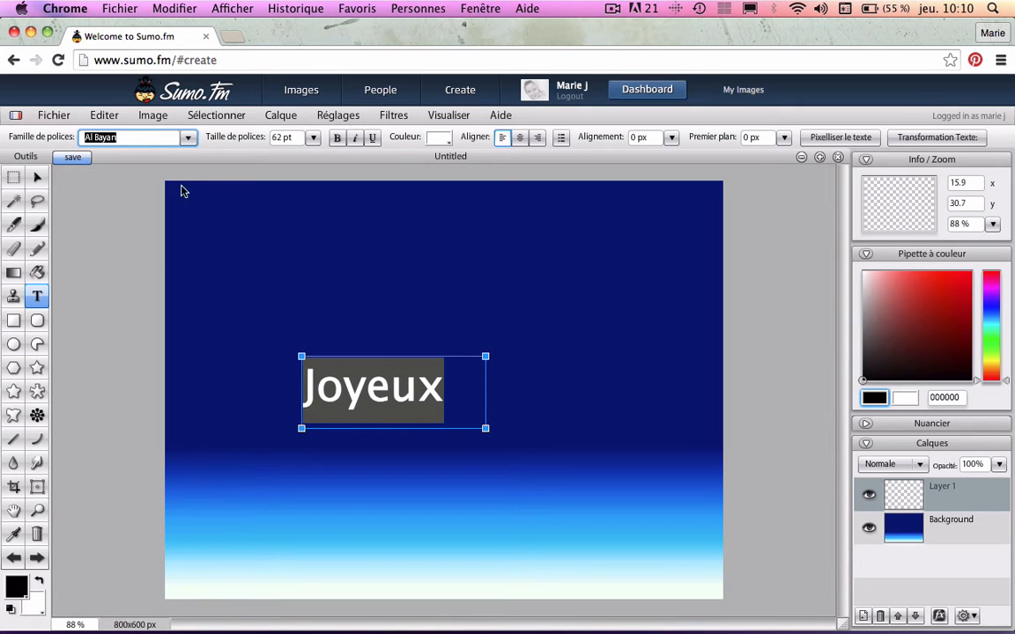
pyautogui.click(189, 140)
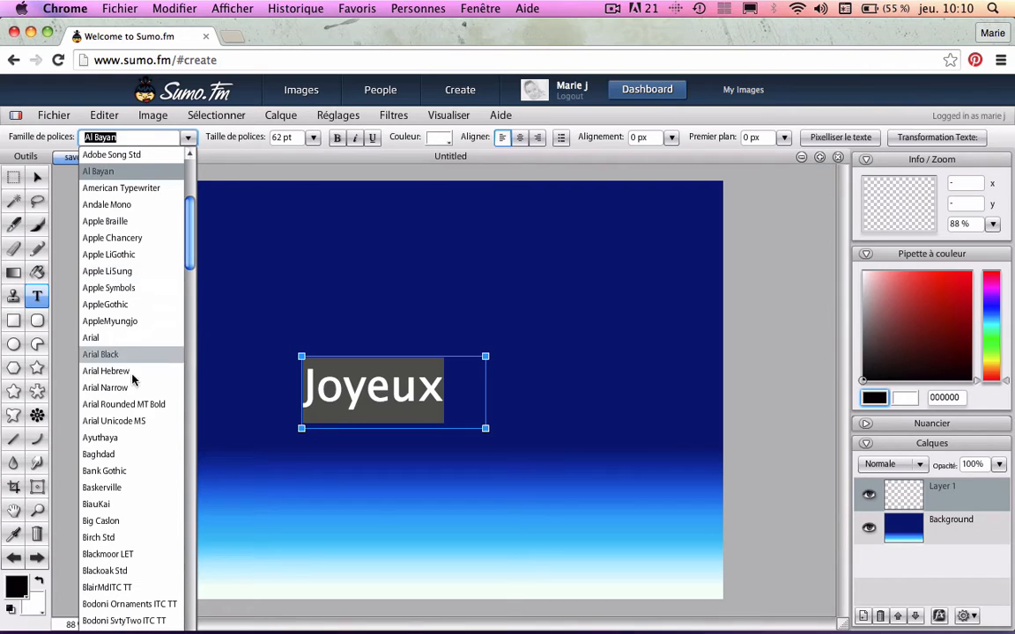
pyautogui.click(124, 521)
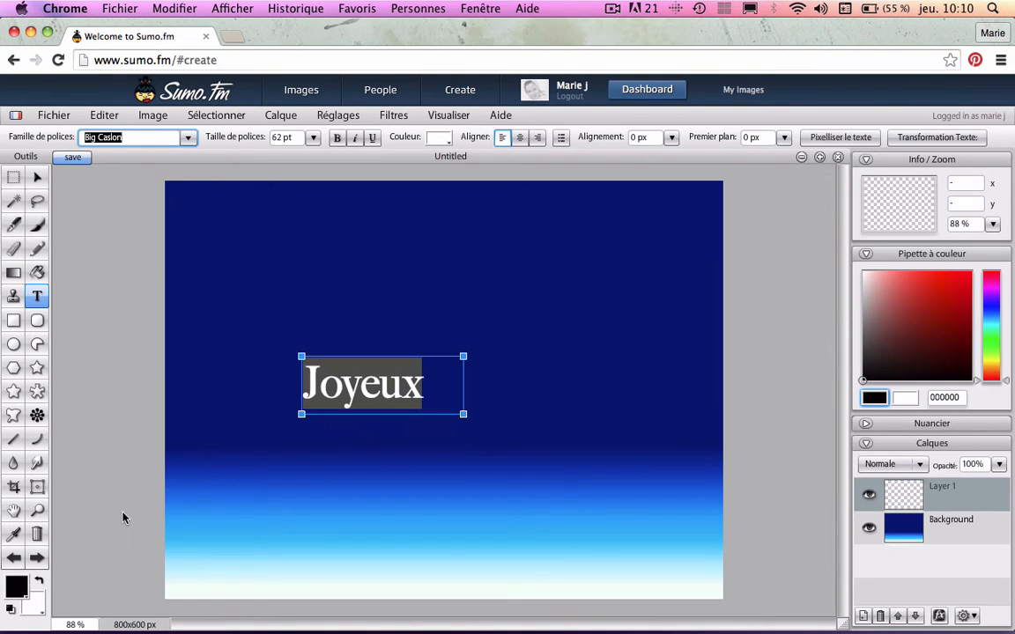
# Set the font of the selected word "Joyeux" to PilGi
pyautogui.click(189, 139)
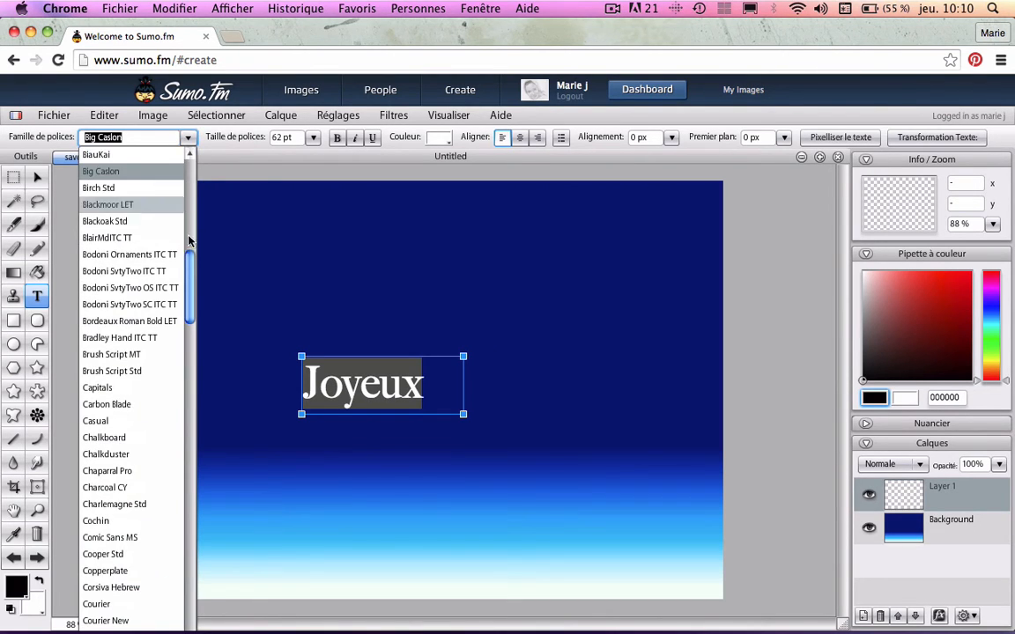
pyautogui.moveTo(191, 278); pyautogui.dragTo(200, 533)
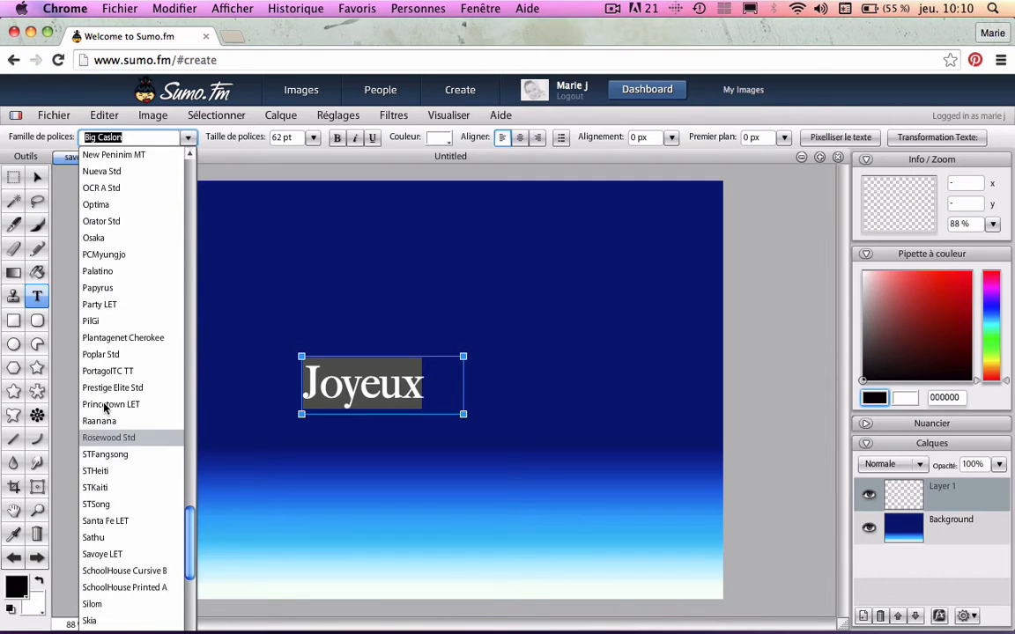
pyautogui.click(107, 323)
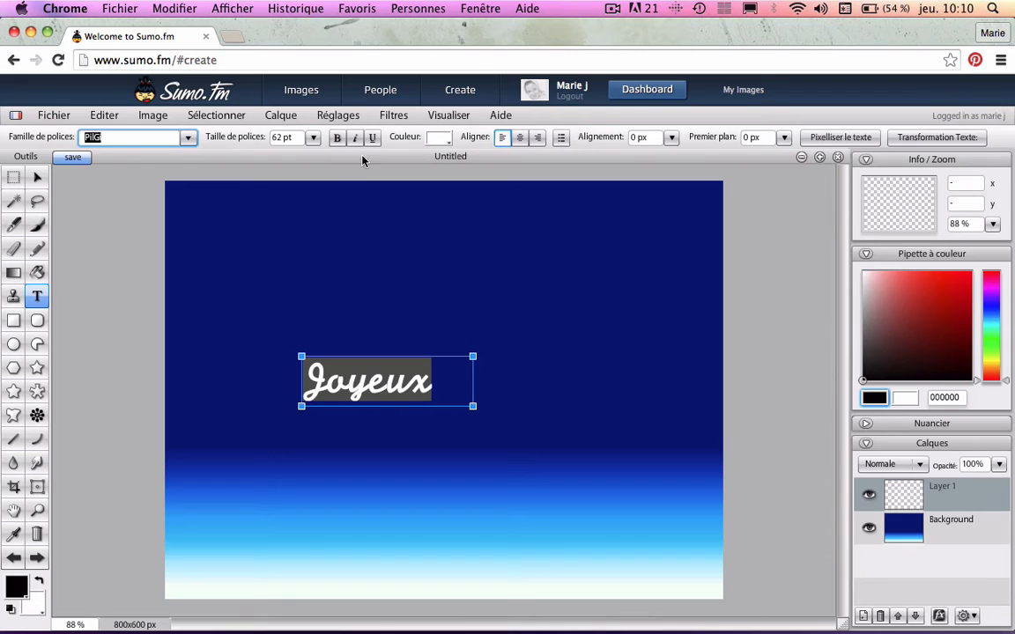
# Increase the size of the word "Joyeux" to 83 pt and make it italic
pyautogui.click(313, 138)
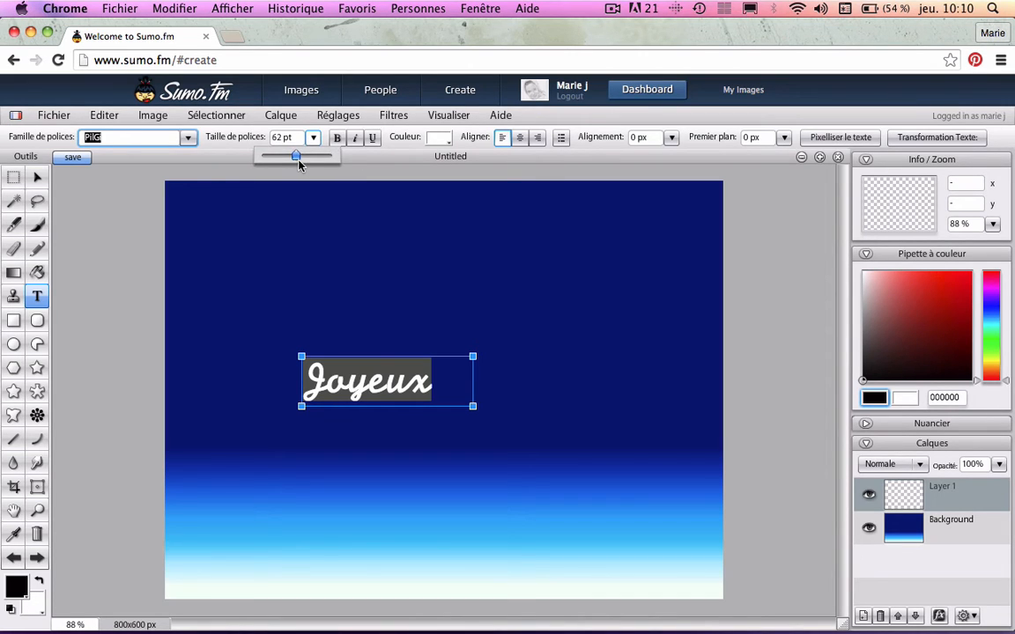
pyautogui.moveTo(298, 163); pyautogui.dragTo(310, 159)
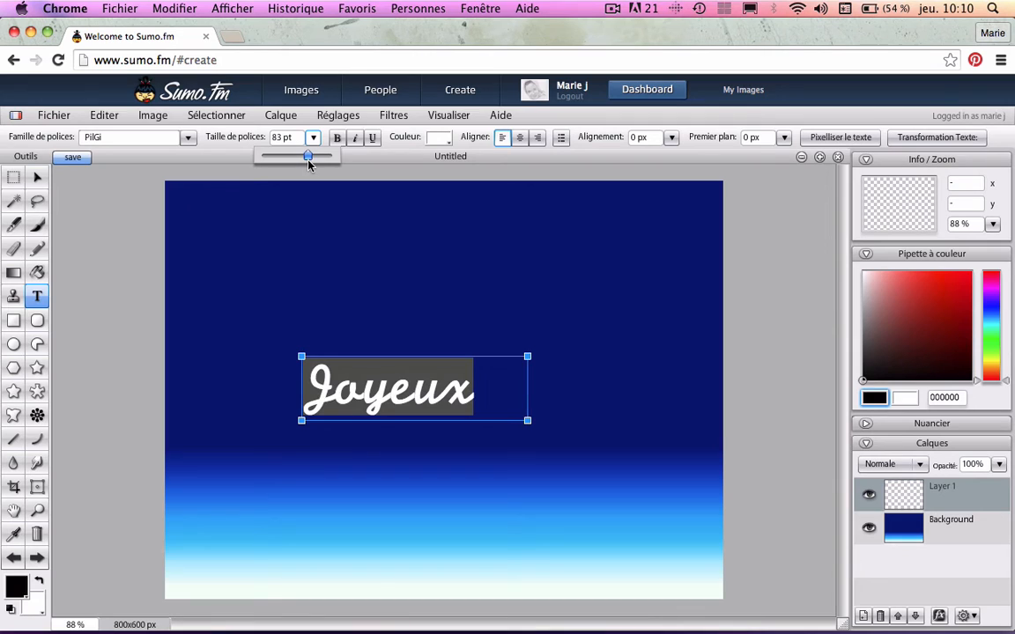
pyautogui.click(357, 139)
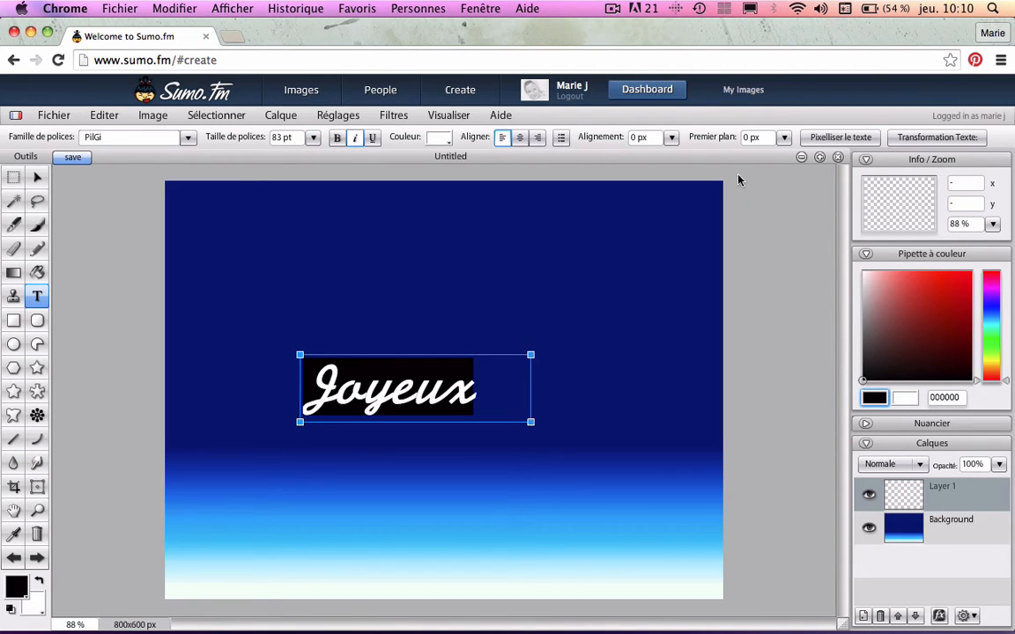
# Free-transform the word "Joyeux": rotate it slightly counterclockwise so it slopes upward, then enlarge it and stretch it a little taller
pyautogui.click(919, 139)
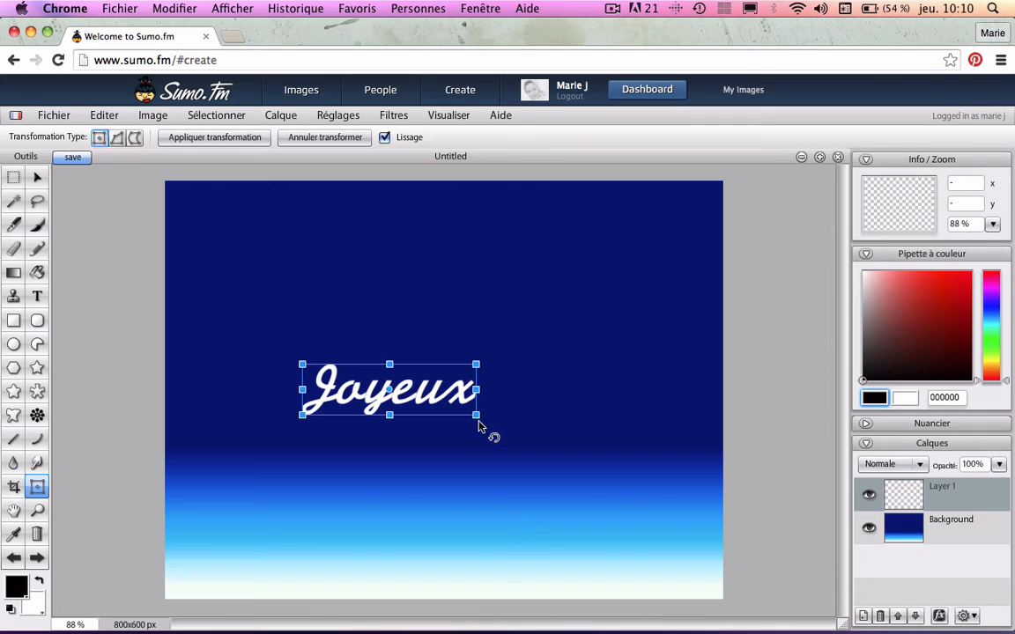
pyautogui.moveTo(479, 426); pyautogui.dragTo(488, 414)
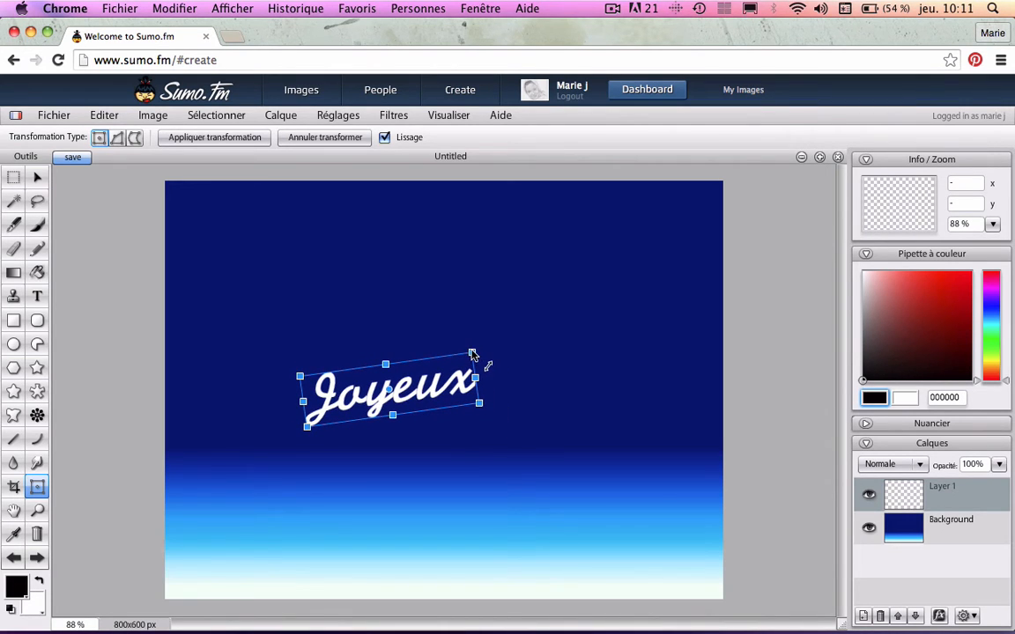
pyautogui.moveTo(474, 355); pyautogui.dragTo(485, 333)
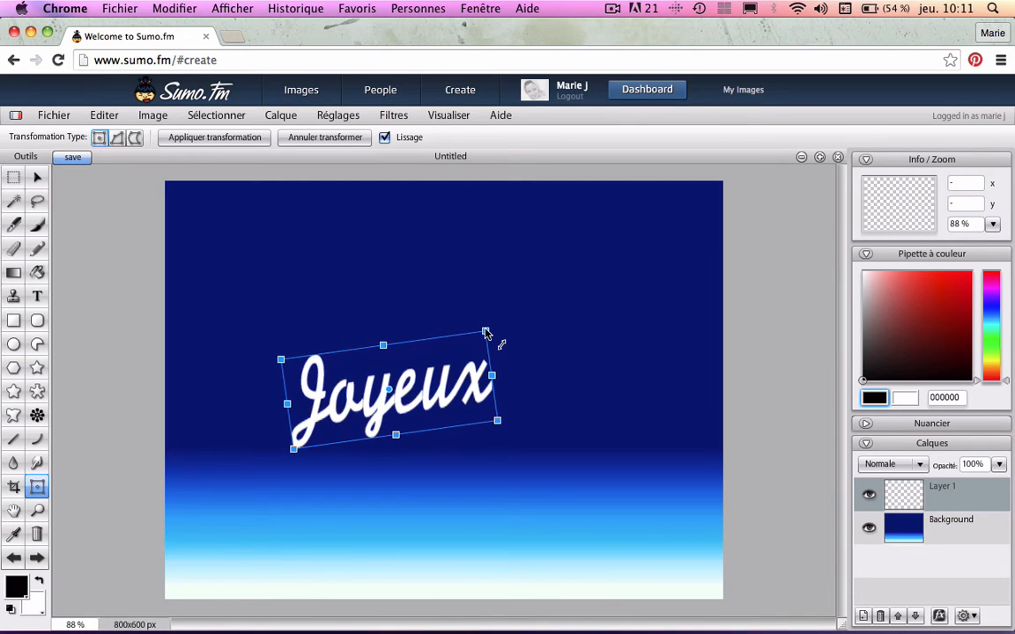
pyautogui.moveTo(385, 348)
pyautogui.mouseDown()
pyautogui.moveTo(383, 339)
pyautogui.moveTo(379, 354)
pyautogui.moveTo(382, 343)
pyautogui.mouseUp()
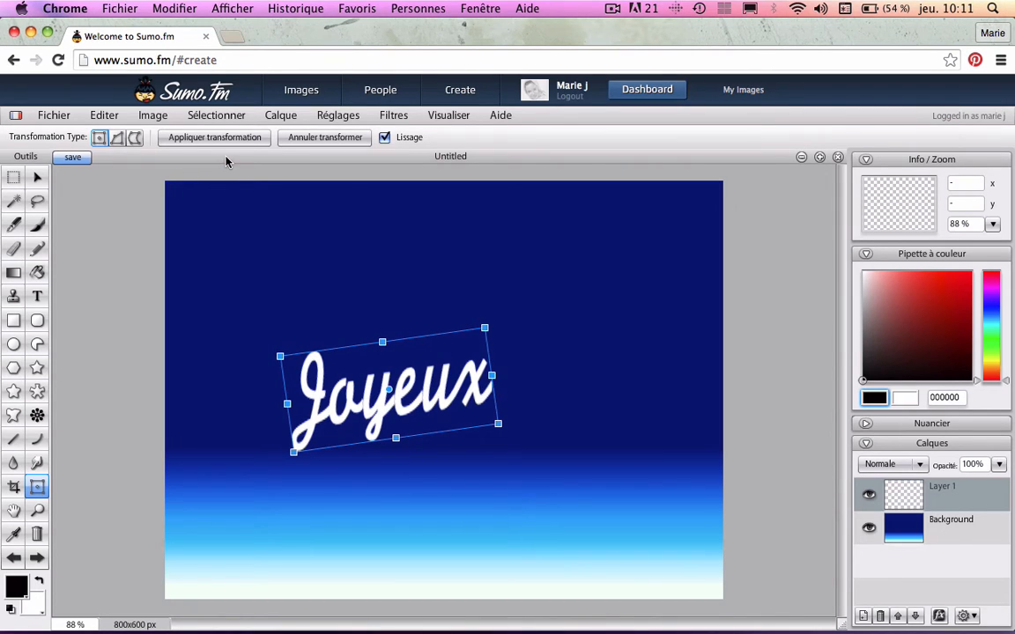
# Warp the word "Joyeux" with a four-cell mesh, dipping its top middle and stretching opposite corners outward, and move it toward the canvas's upper left
pyautogui.click(135, 139)
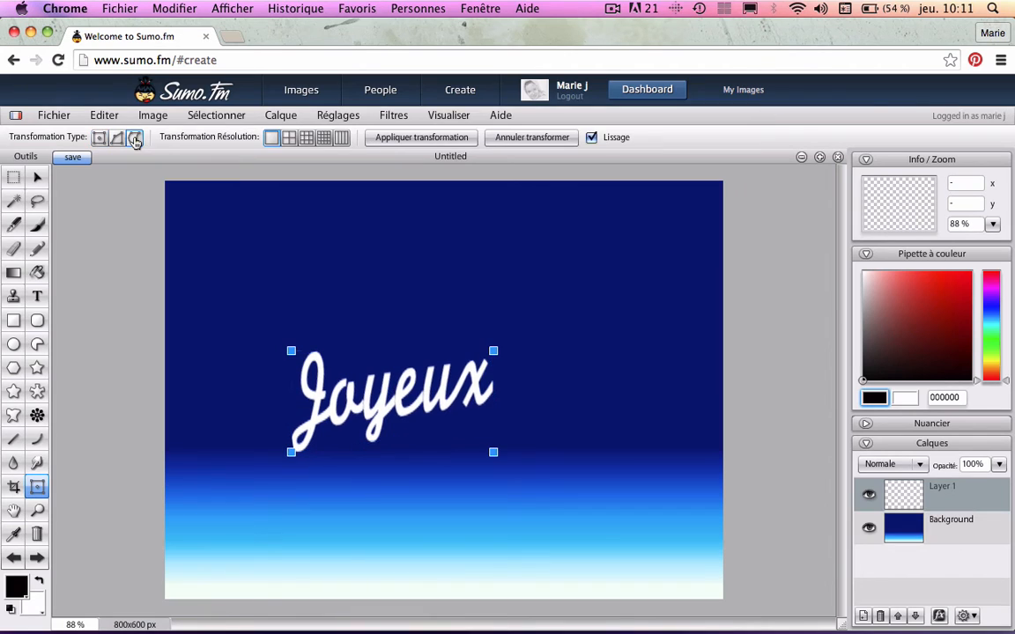
pyautogui.click(289, 138)
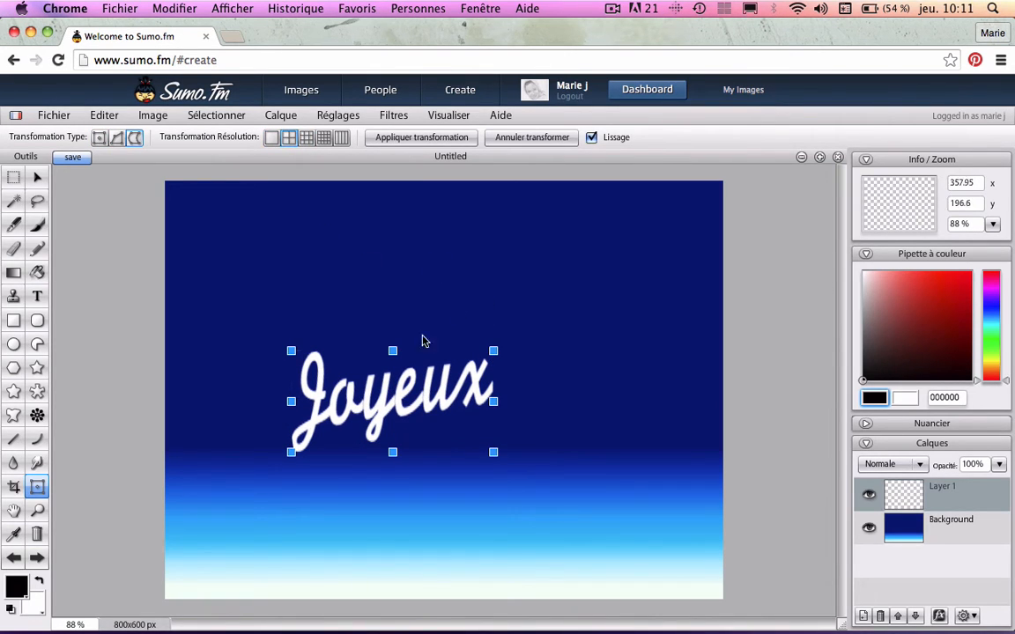
pyautogui.moveTo(393, 351); pyautogui.dragTo(385, 374)
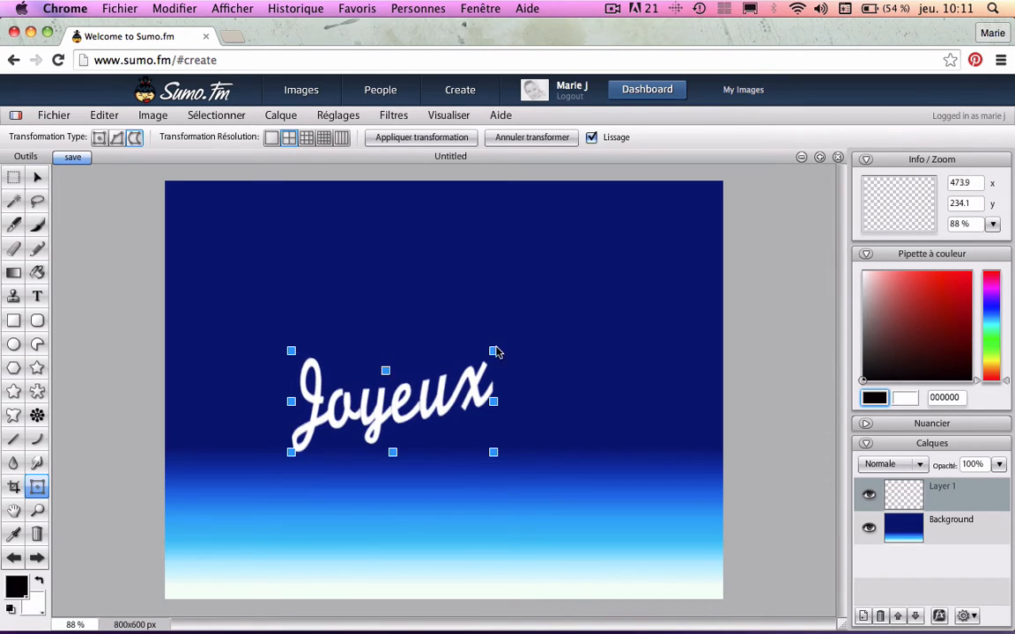
pyautogui.moveTo(494, 351); pyautogui.dragTo(495, 324)
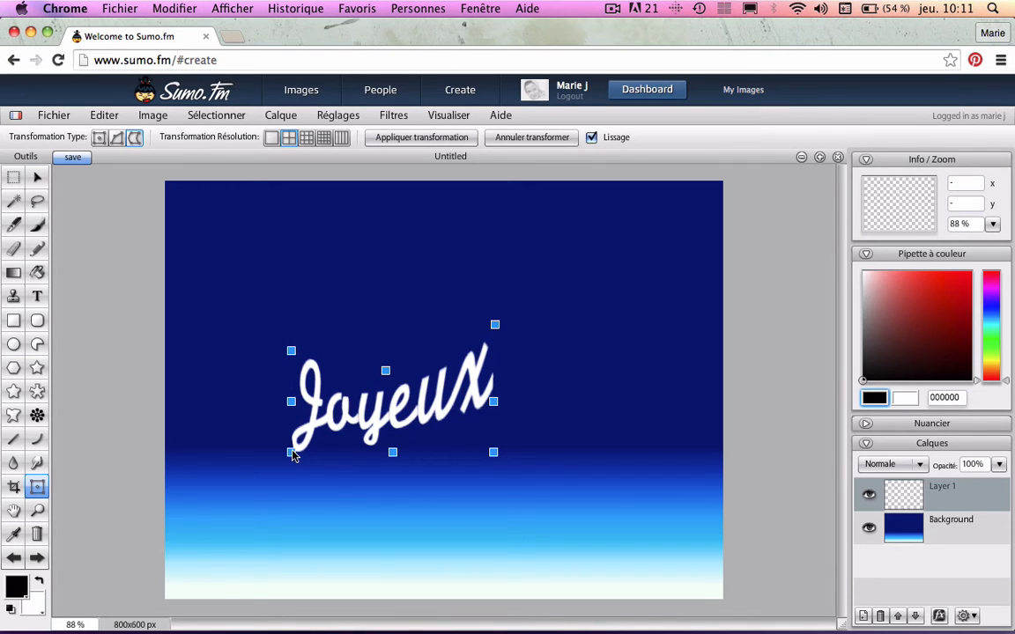
pyautogui.moveTo(292, 453); pyautogui.dragTo(275, 491)
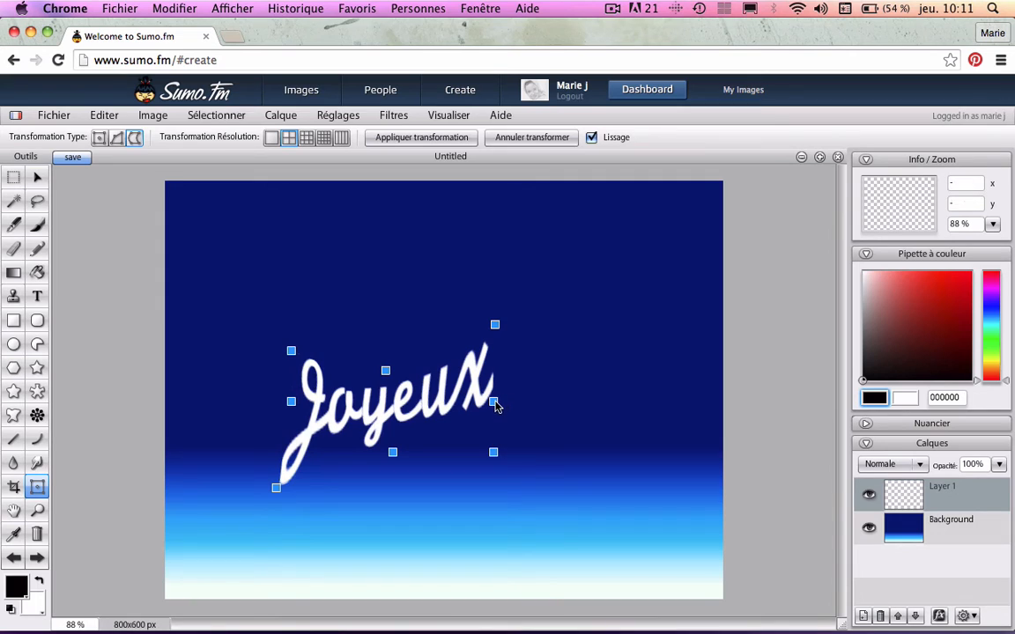
pyautogui.moveTo(496, 406)
pyautogui.mouseDown()
pyautogui.moveTo(477, 392)
pyautogui.moveTo(490, 395)
pyautogui.mouseUp()
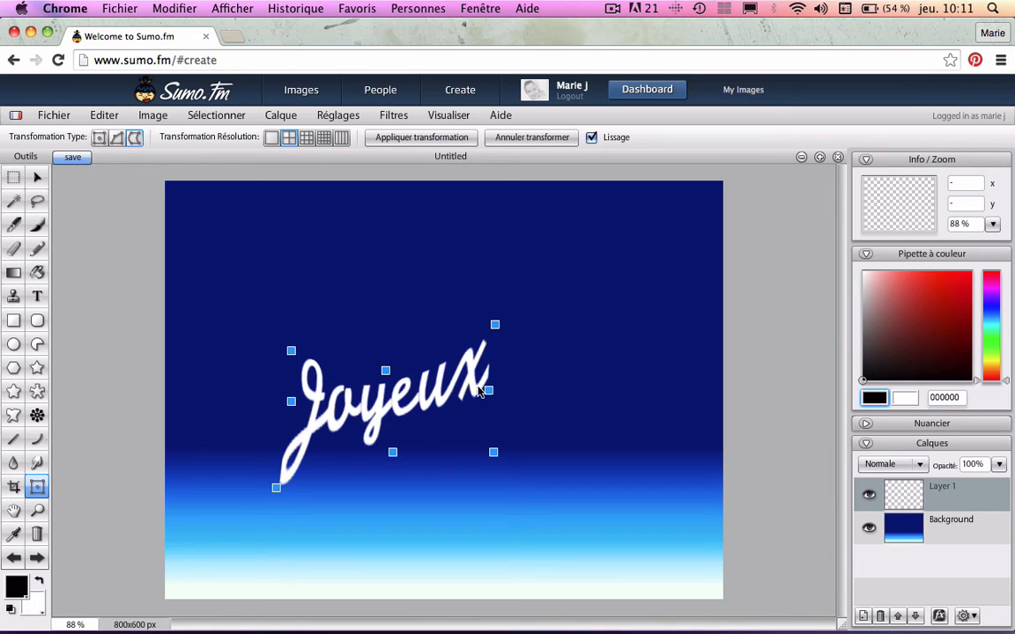
pyautogui.click(401, 138)
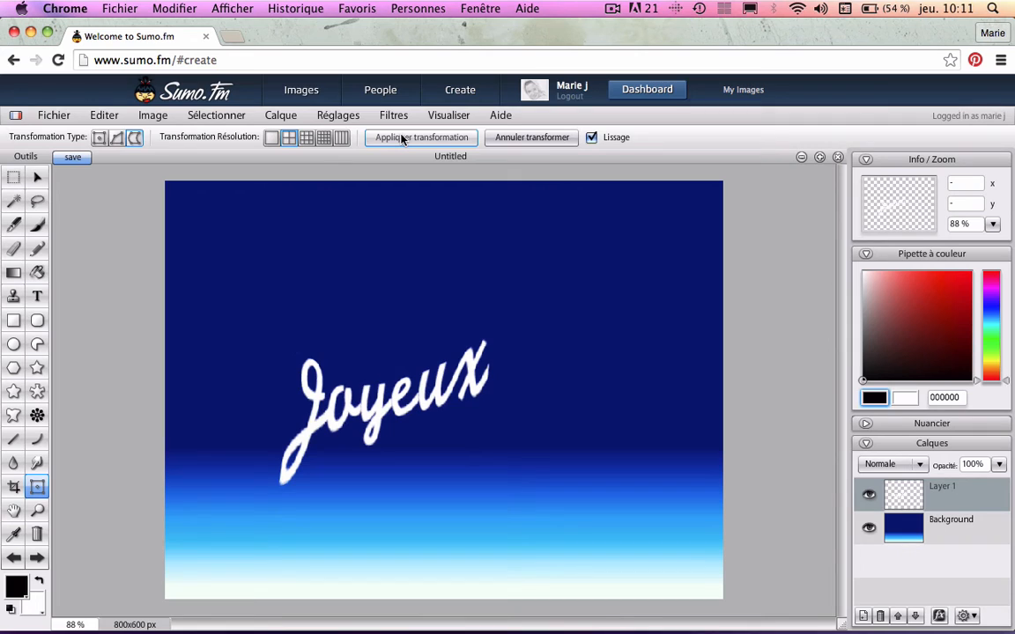
pyautogui.click(38, 179)
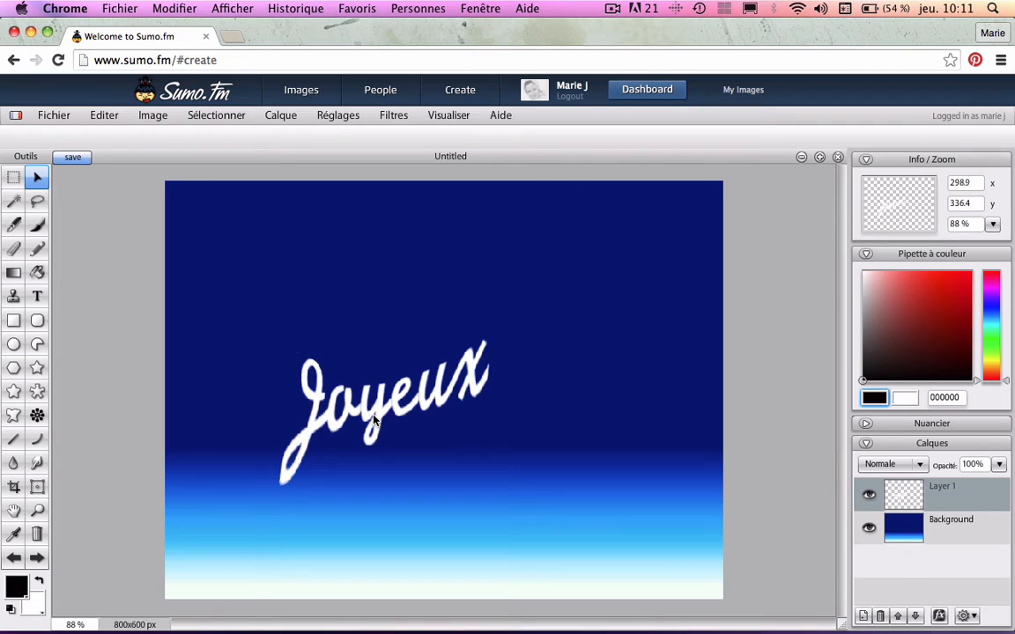
pyautogui.moveTo(374, 421); pyautogui.dragTo(342, 335)
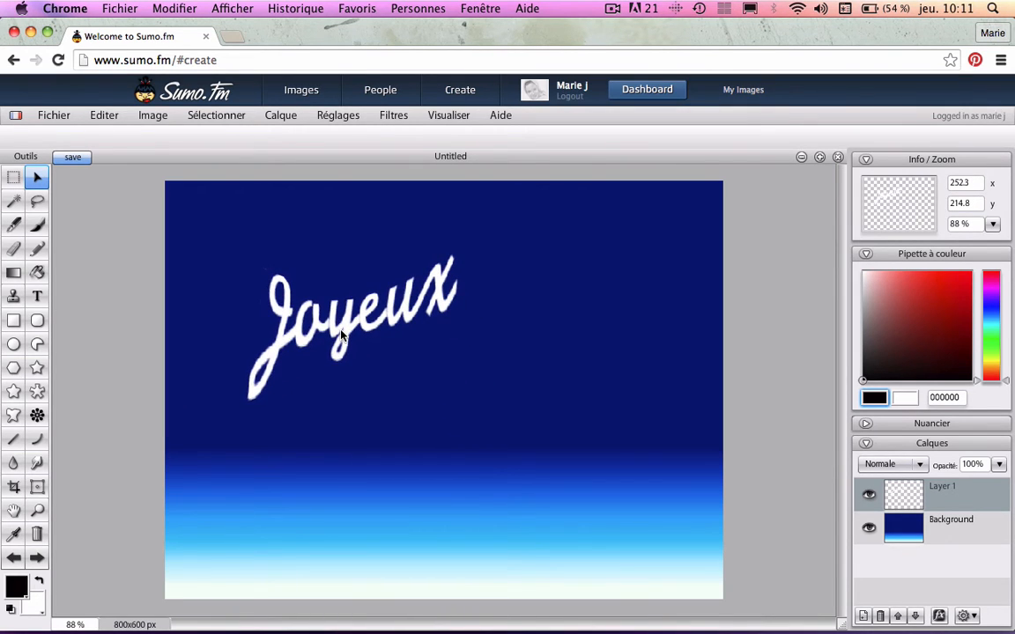
# Add a new layer and place a text box on it below and to the right of "Joyeux"
pyautogui.click(863, 617)
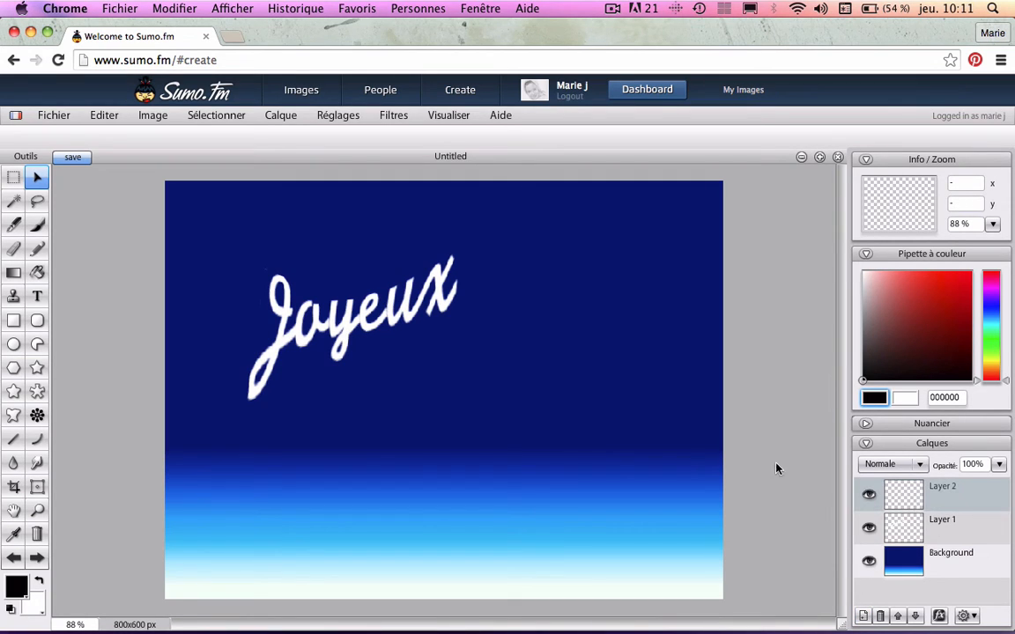
pyautogui.click(37, 296)
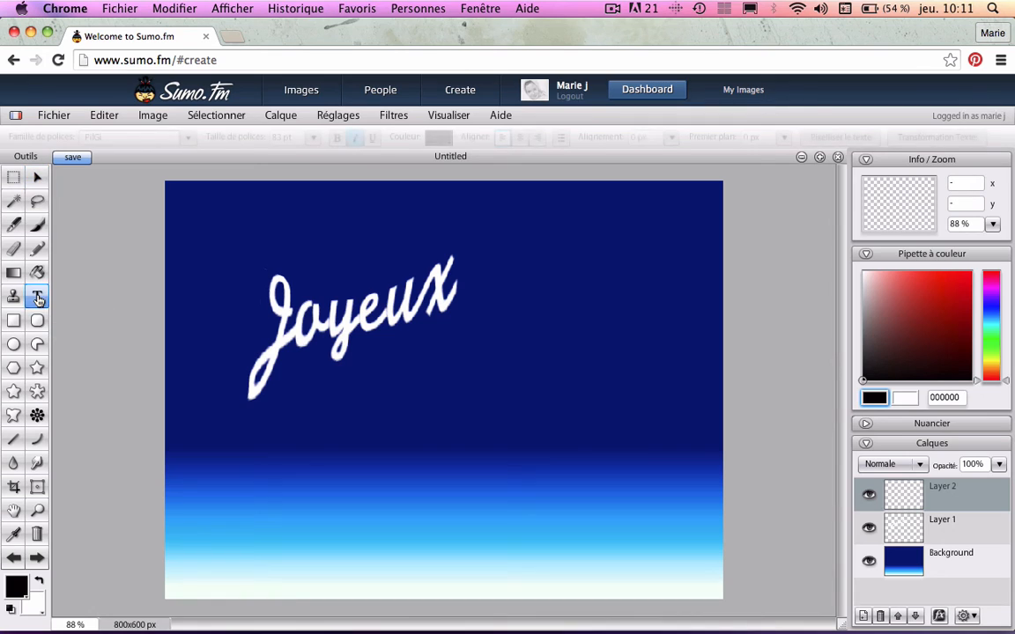
pyautogui.click(421, 453)
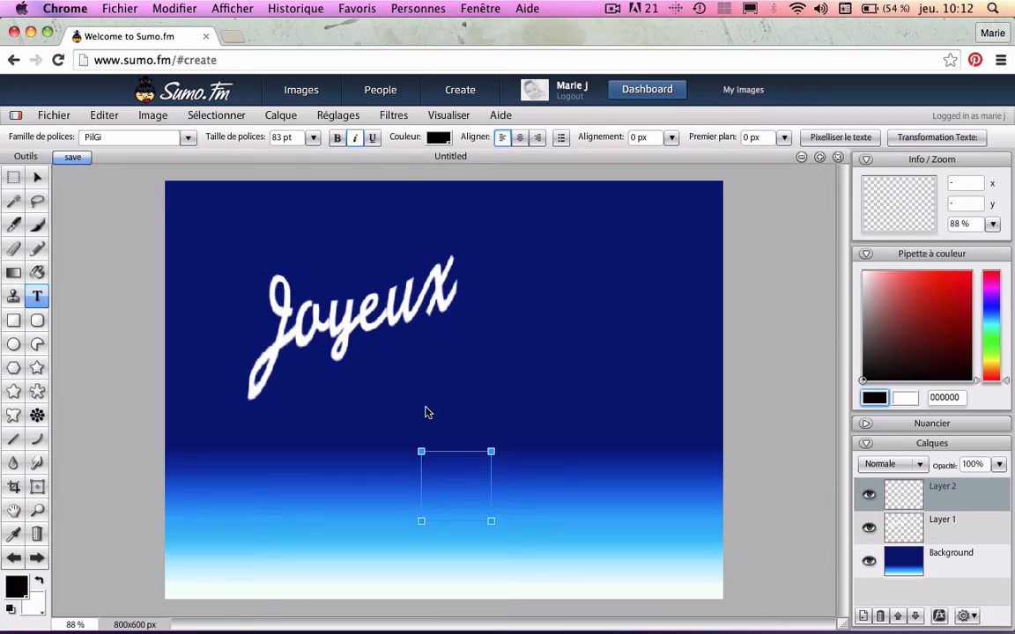
# Set the text colour to bright cyan and write "Noël !" in the new text box
pyautogui.click(445, 141)
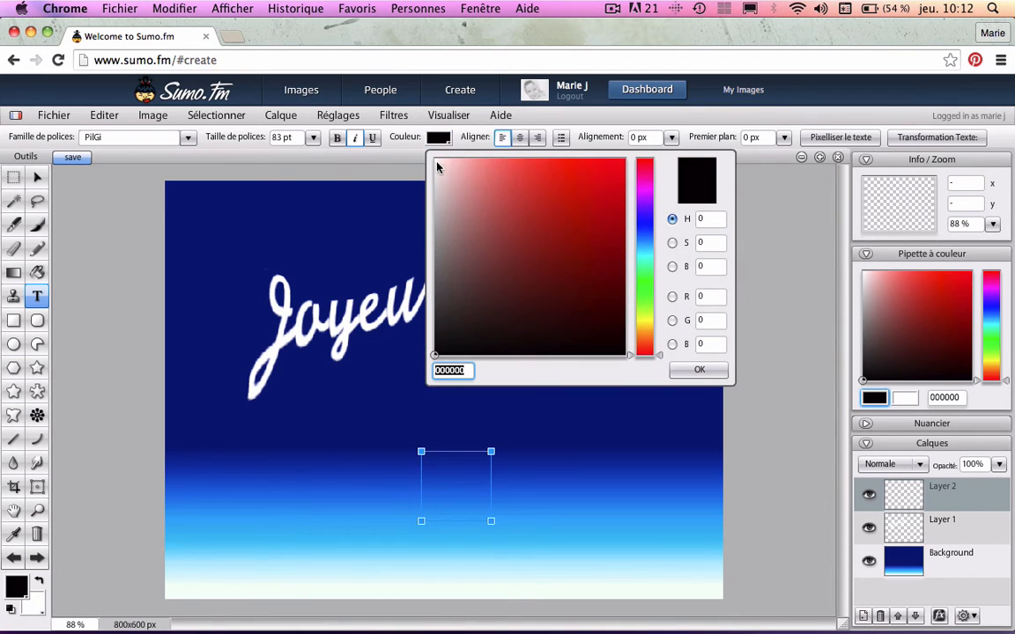
pyautogui.click(437, 164)
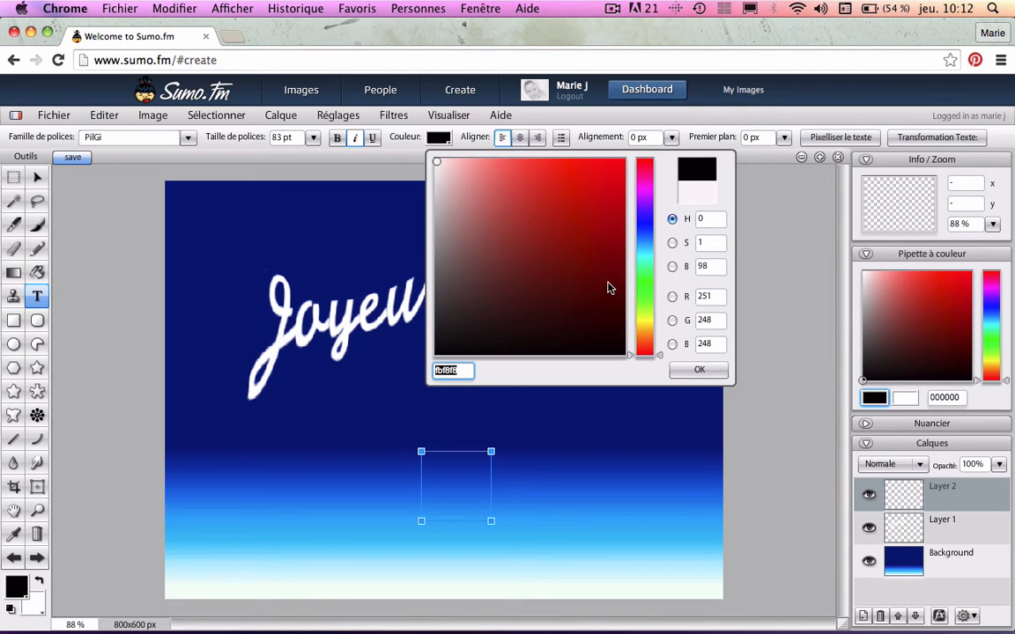
pyautogui.click(672, 344)
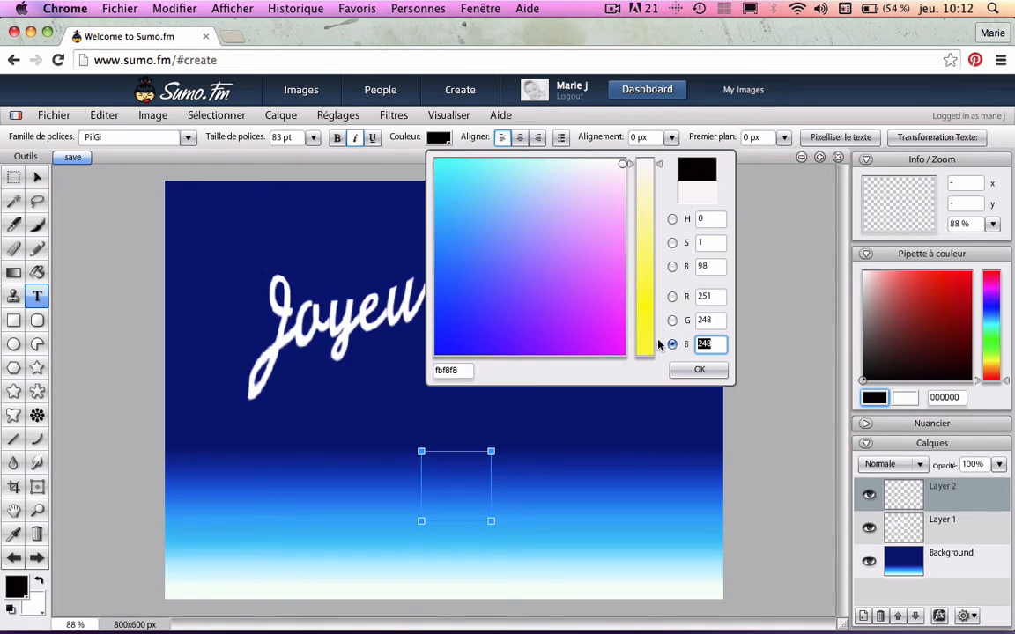
pyautogui.click(469, 164)
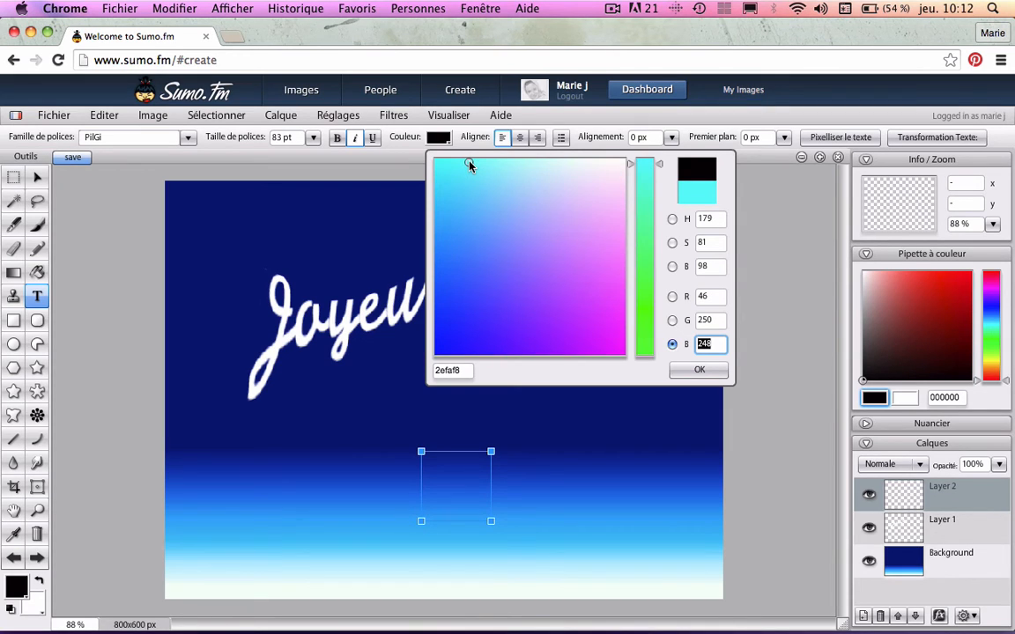
pyautogui.moveTo(469, 165); pyautogui.dragTo(465, 160)
pyautogui.click(697, 370)
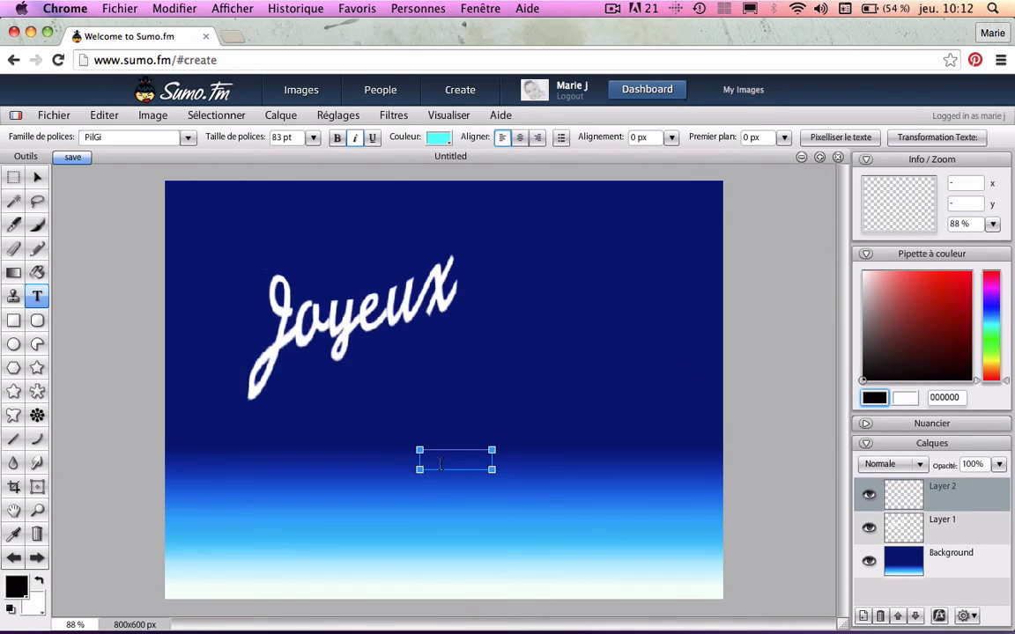
pyautogui.write('noël')
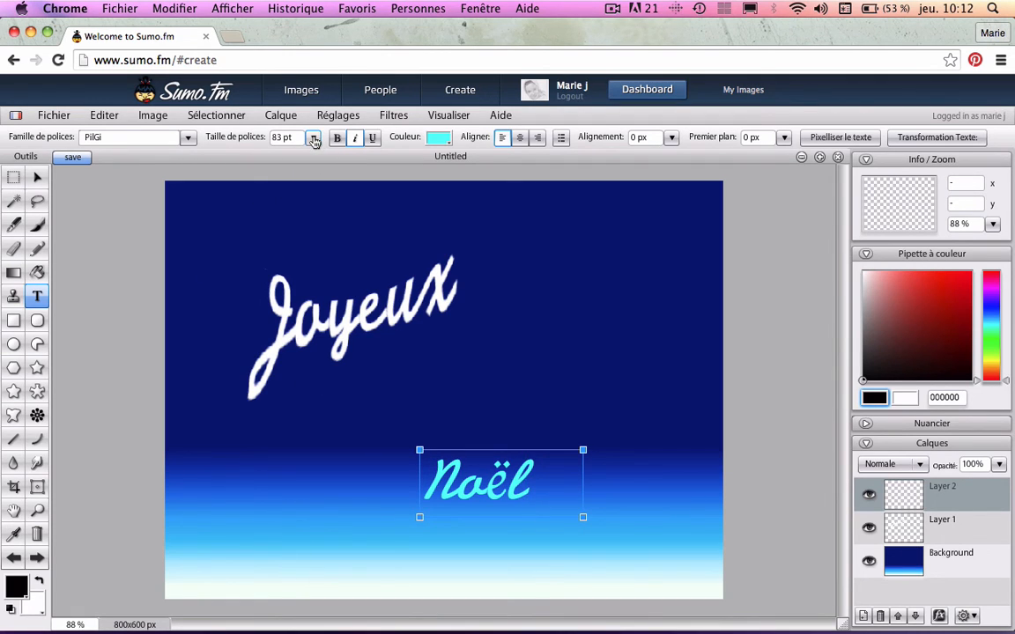
pyautogui.write('!')
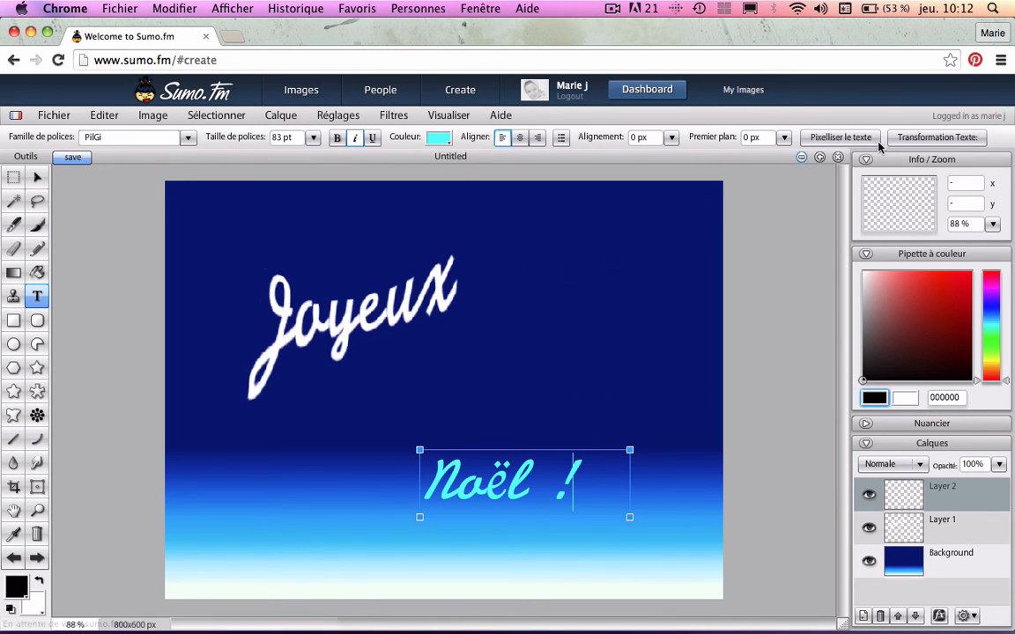
# Warp the text "Noël !" by pulling its top middle and upper-right corner upward and its lower-left corner down and outward
pyautogui.click(921, 139)
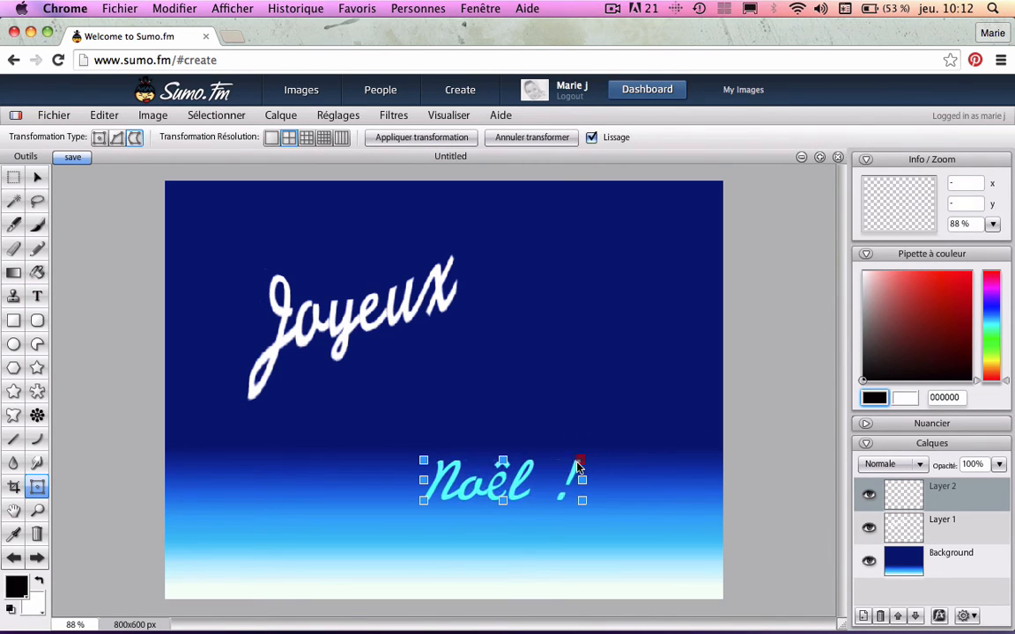
pyautogui.moveTo(589, 456); pyautogui.dragTo(589, 452)
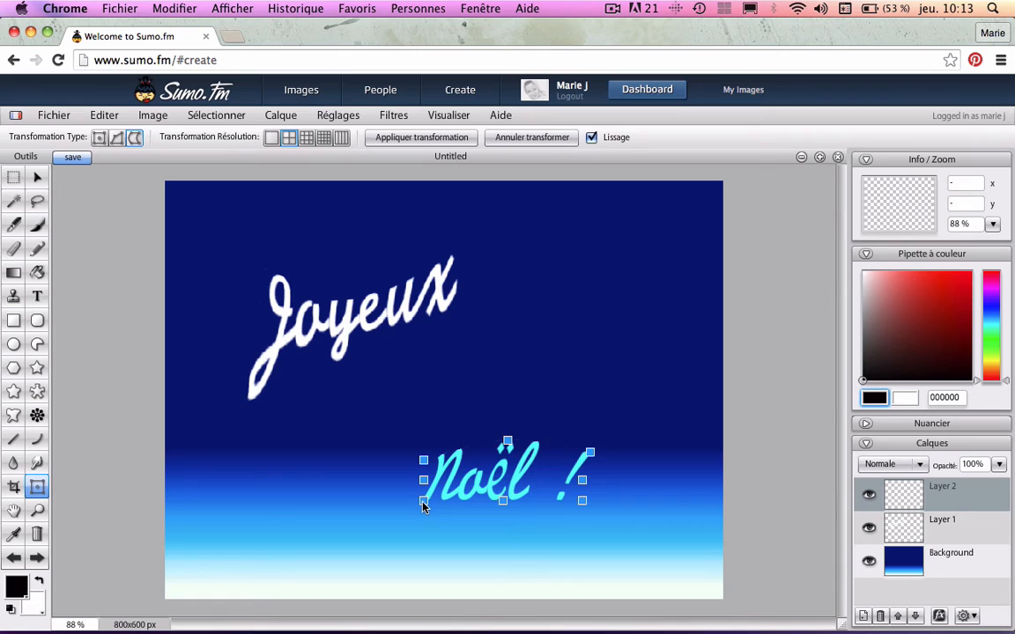
pyautogui.moveTo(423, 504); pyautogui.dragTo(409, 527)
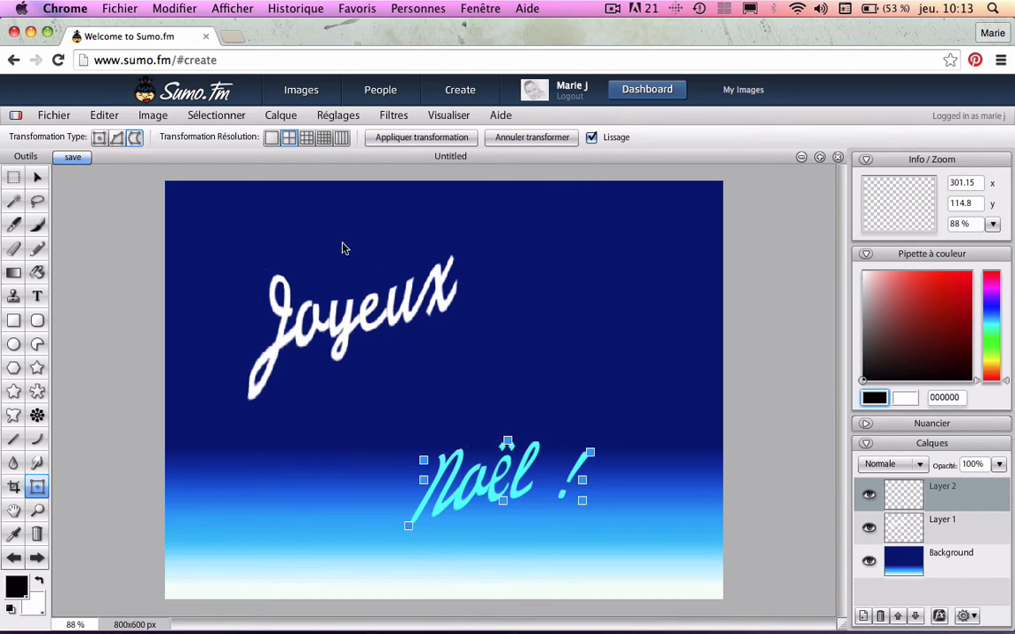
# Free-transform "Noël !": rotate it counterclockwise so it slopes upward, move it closer to "Joyeux", and enlarge it
pyautogui.click(100, 139)
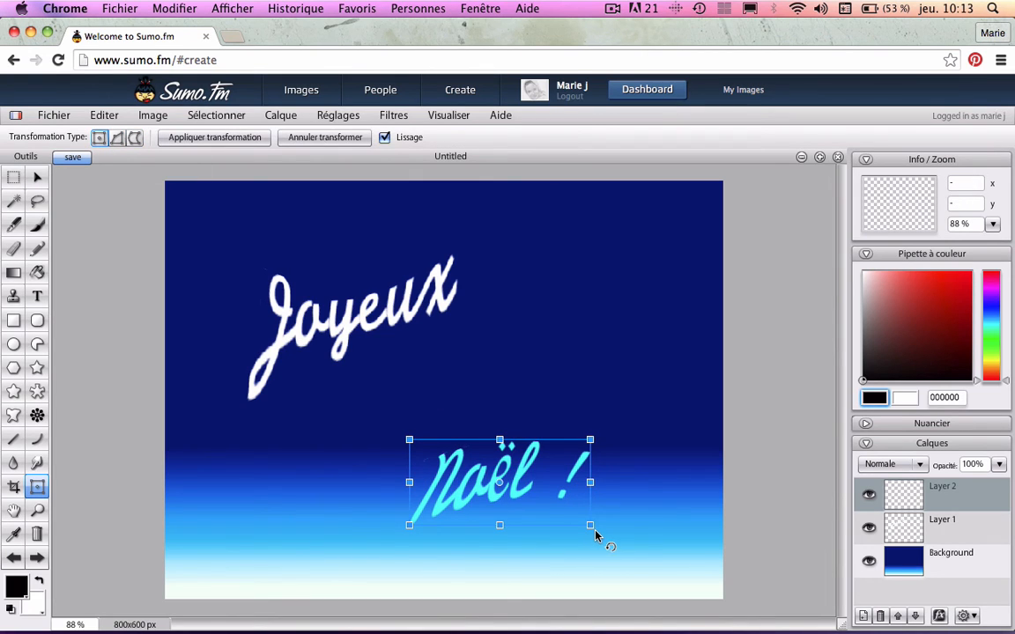
pyautogui.moveTo(597, 537); pyautogui.dragTo(612, 508)
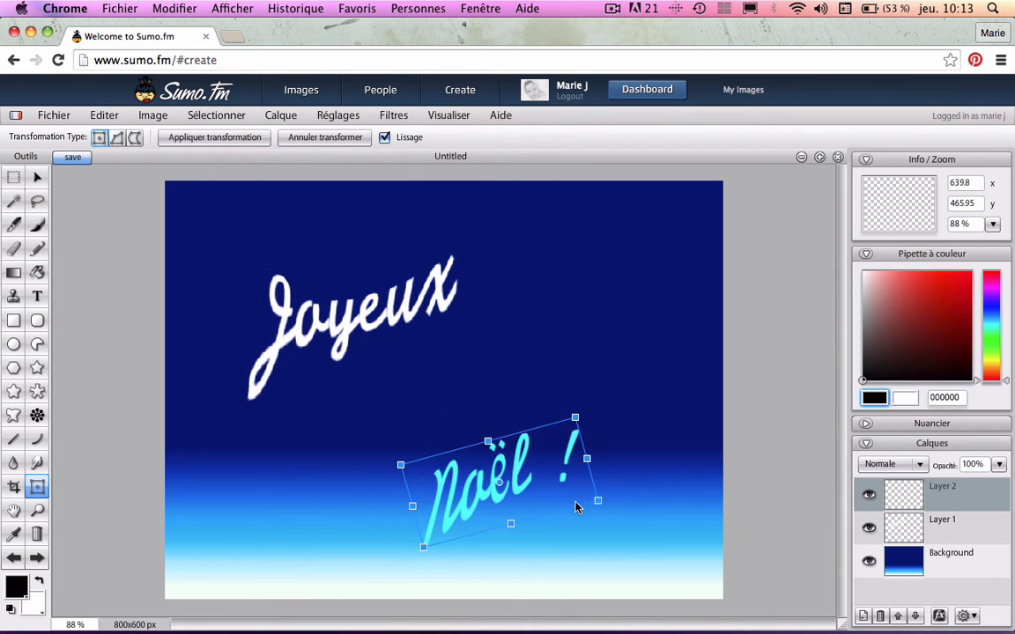
pyautogui.moveTo(524, 502); pyautogui.dragTo(516, 454)
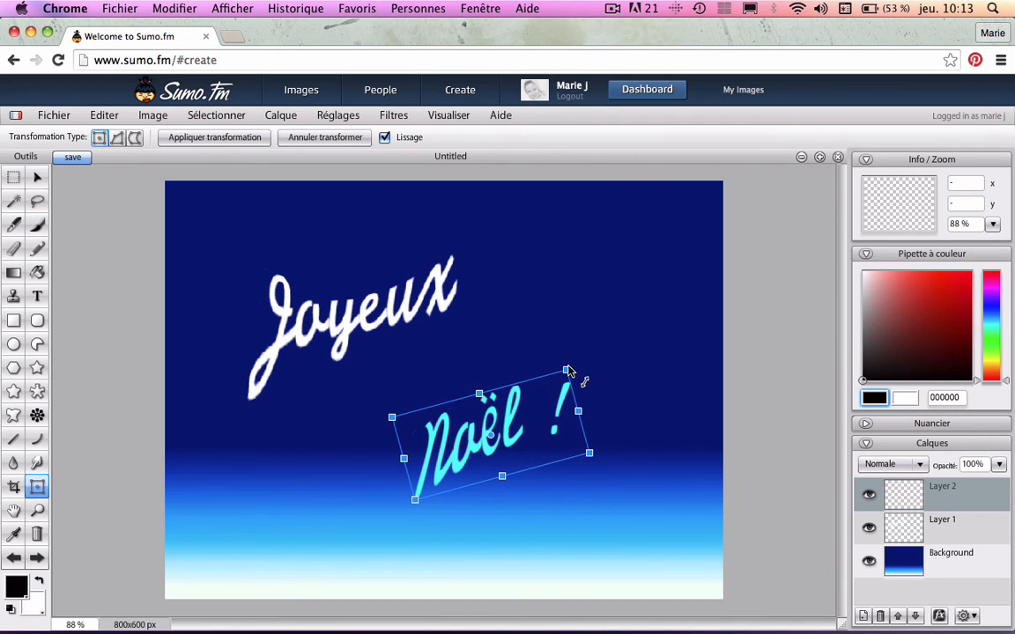
pyautogui.moveTo(567, 371); pyautogui.dragTo(578, 342)
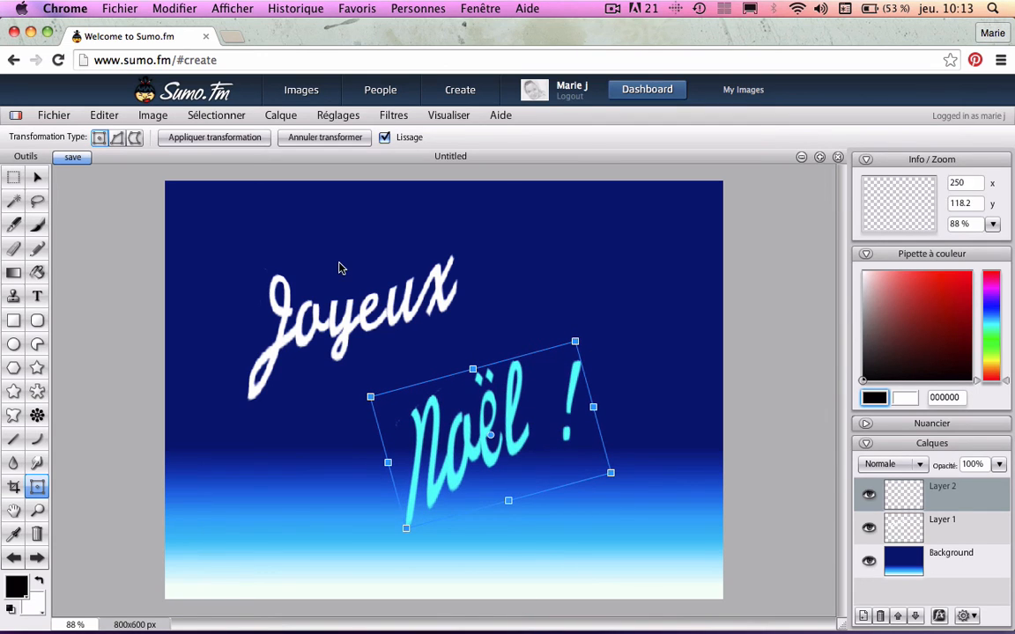
pyautogui.click(38, 179)
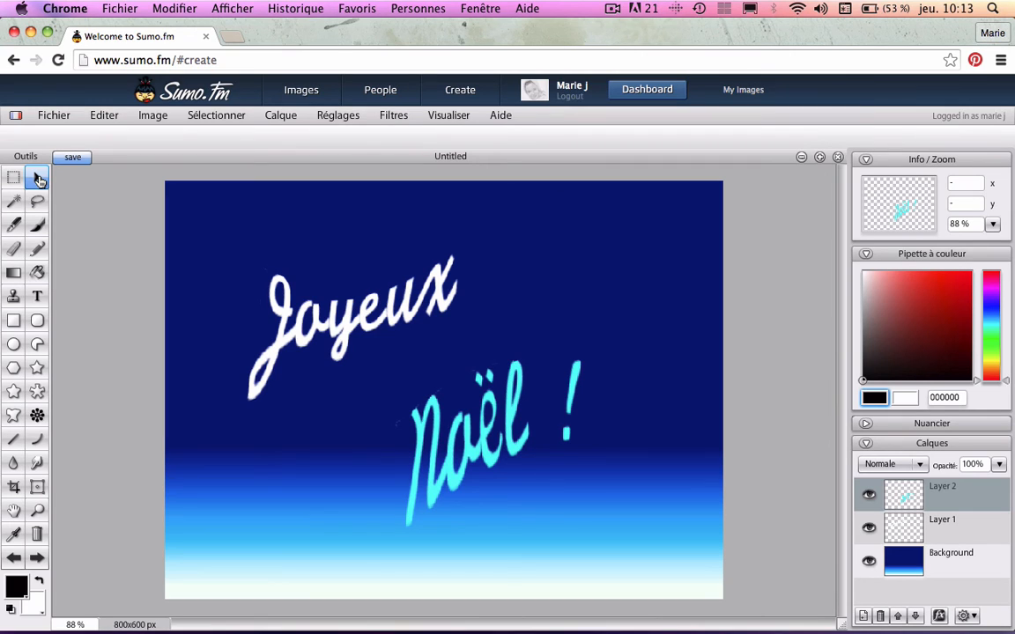
# Add another new layer and choose the Flare 2 brush from the 3d Brushes set
pyautogui.click(863, 619)
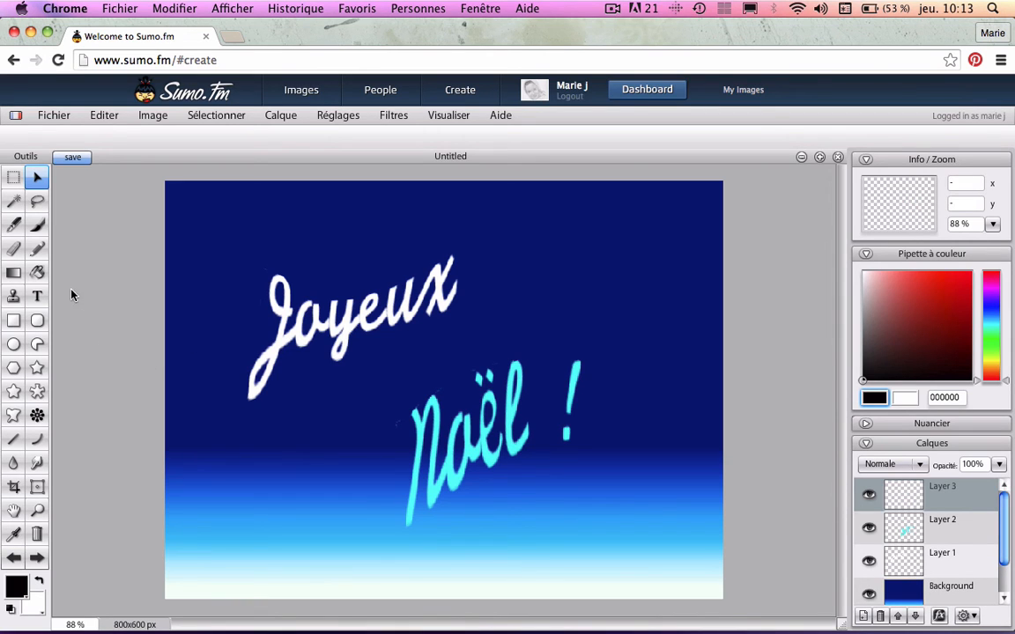
pyautogui.click(37, 226)
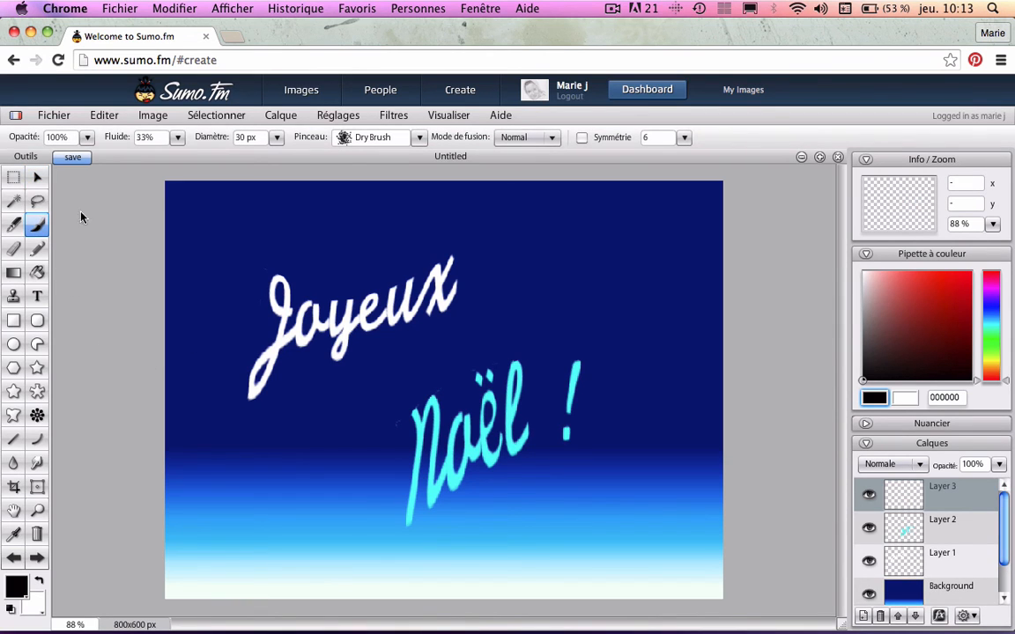
pyautogui.click(419, 137)
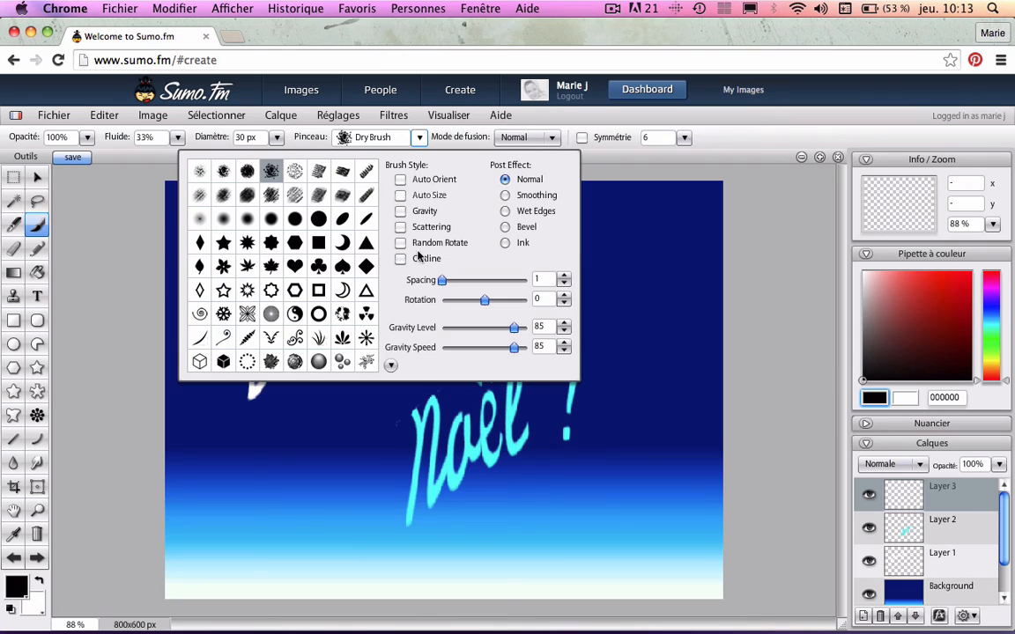
pyautogui.click(390, 366)
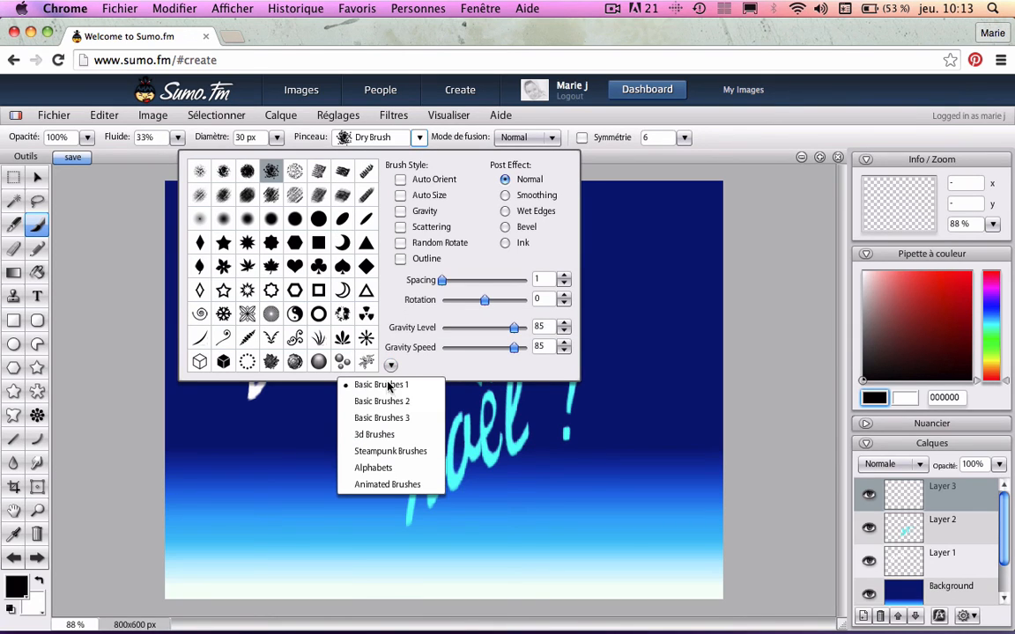
pyautogui.click(381, 435)
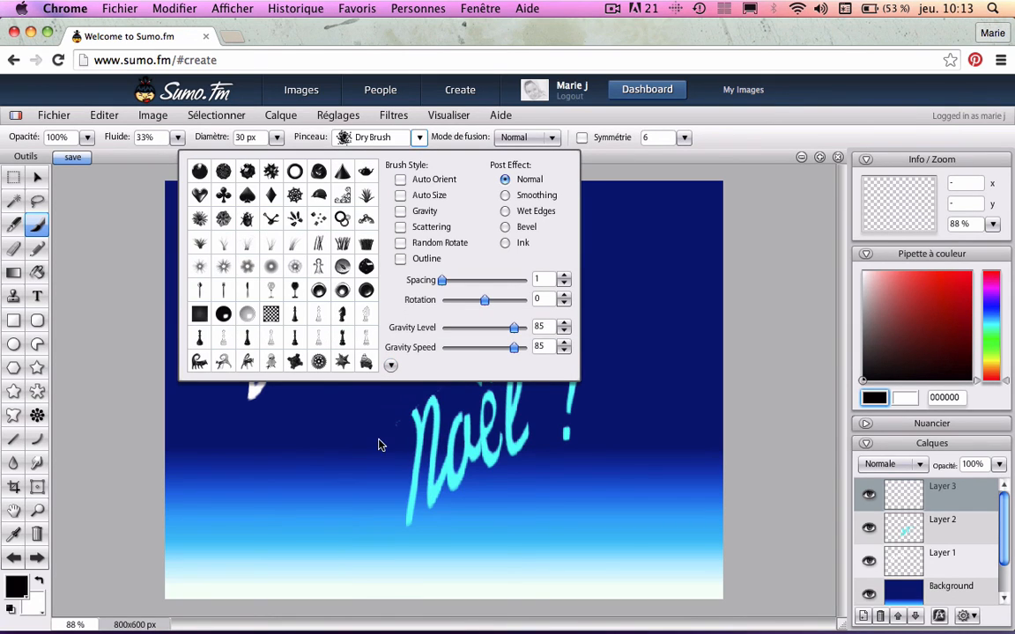
pyautogui.click(224, 268)
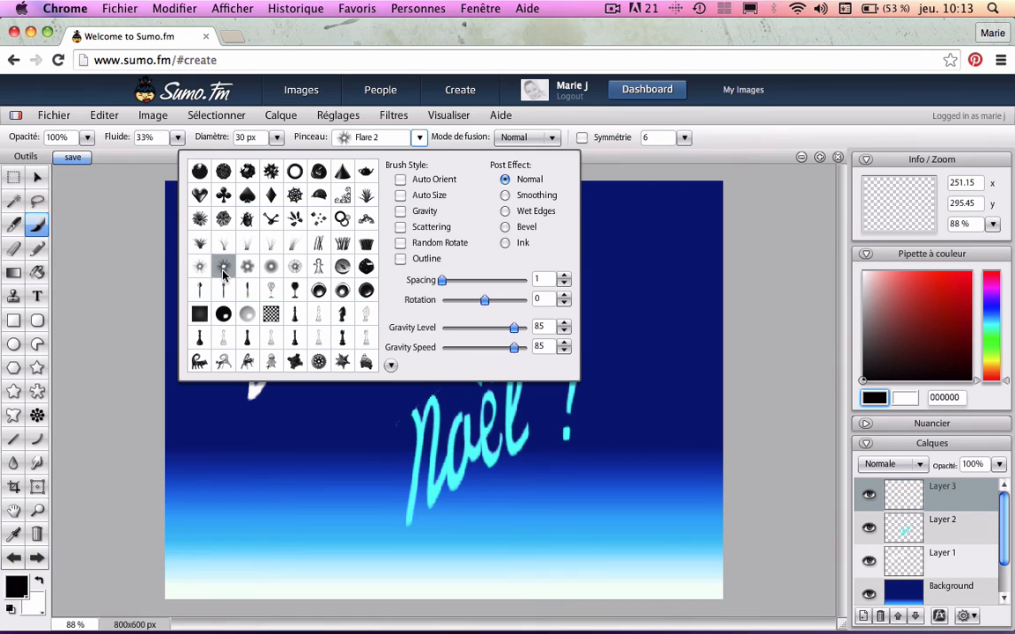
# Stamp a 65 px flare in the sky to the right of "Joyeux", and stamp over it with 100% flow and a 146 px diameter
pyautogui.click(277, 140)
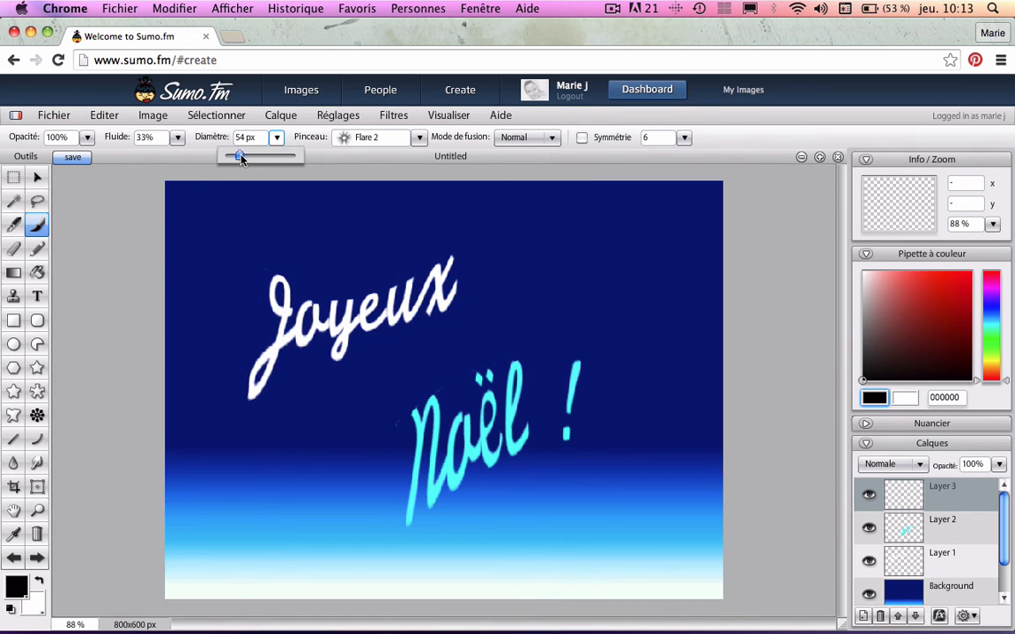
pyautogui.click(555, 276)
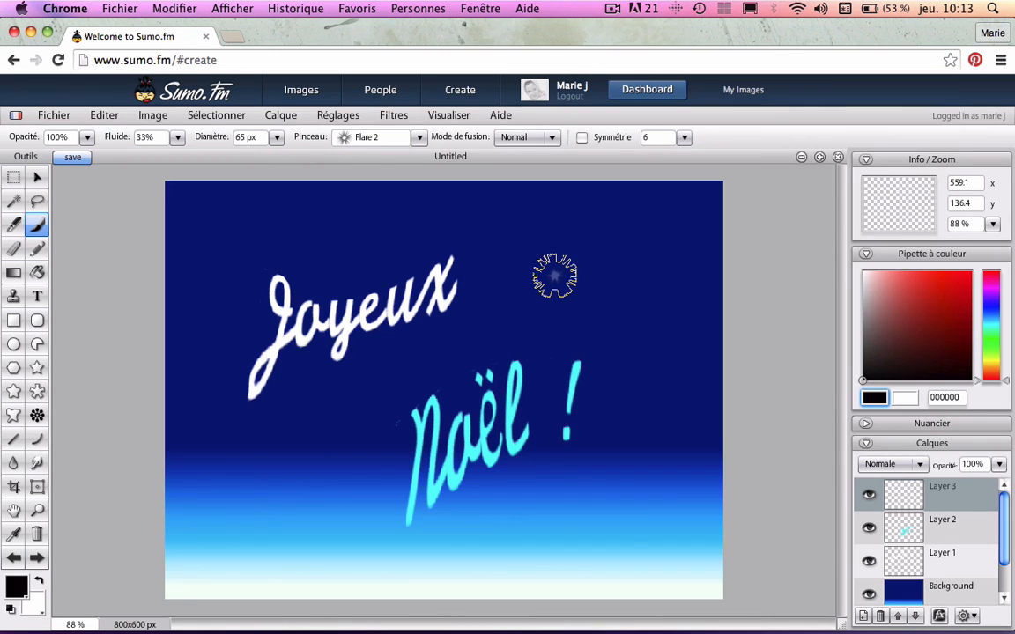
pyautogui.click(179, 139)
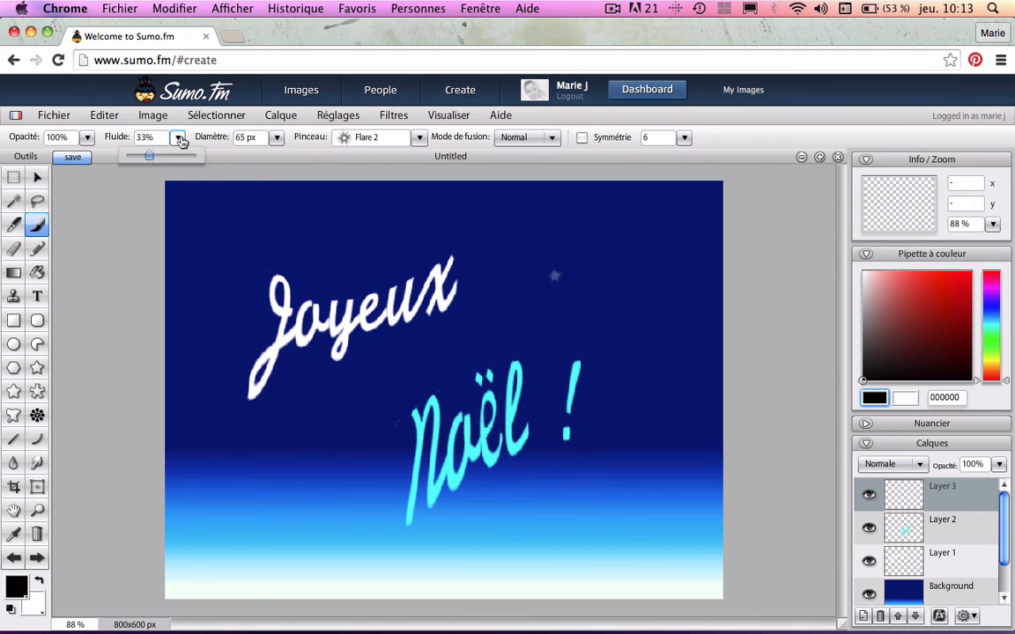
pyautogui.moveTo(149, 160); pyautogui.dragTo(199, 159)
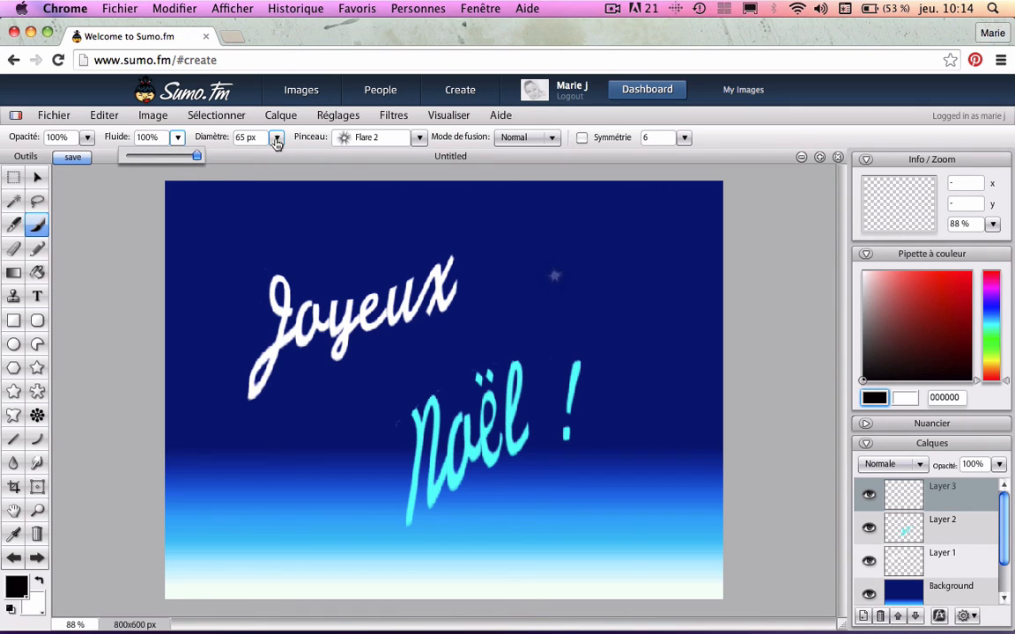
pyautogui.click(277, 140)
pyautogui.moveTo(244, 156); pyautogui.dragTo(264, 157)
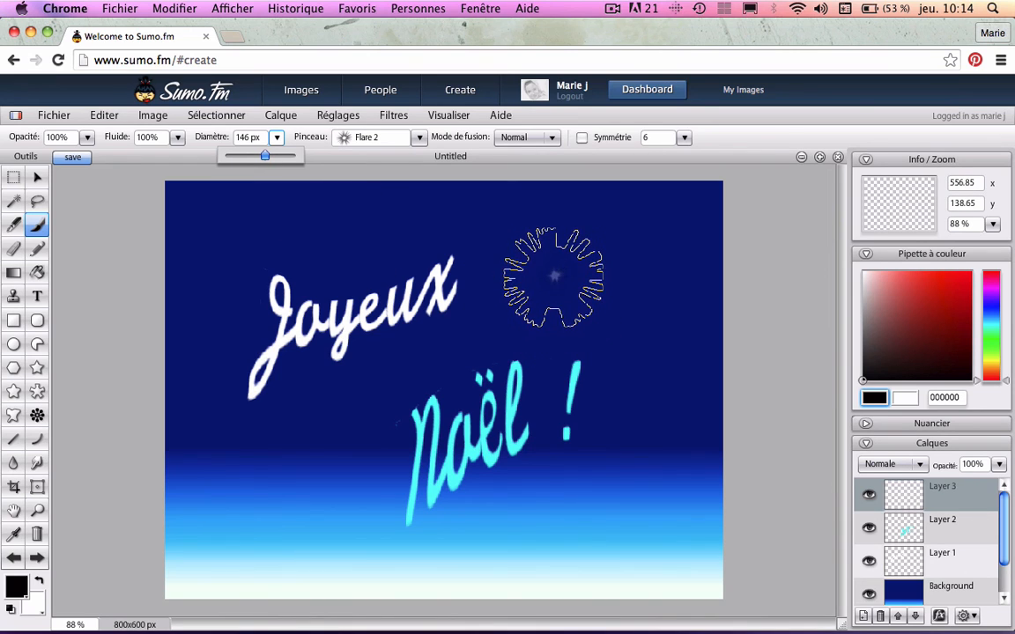
pyautogui.click(553, 278)
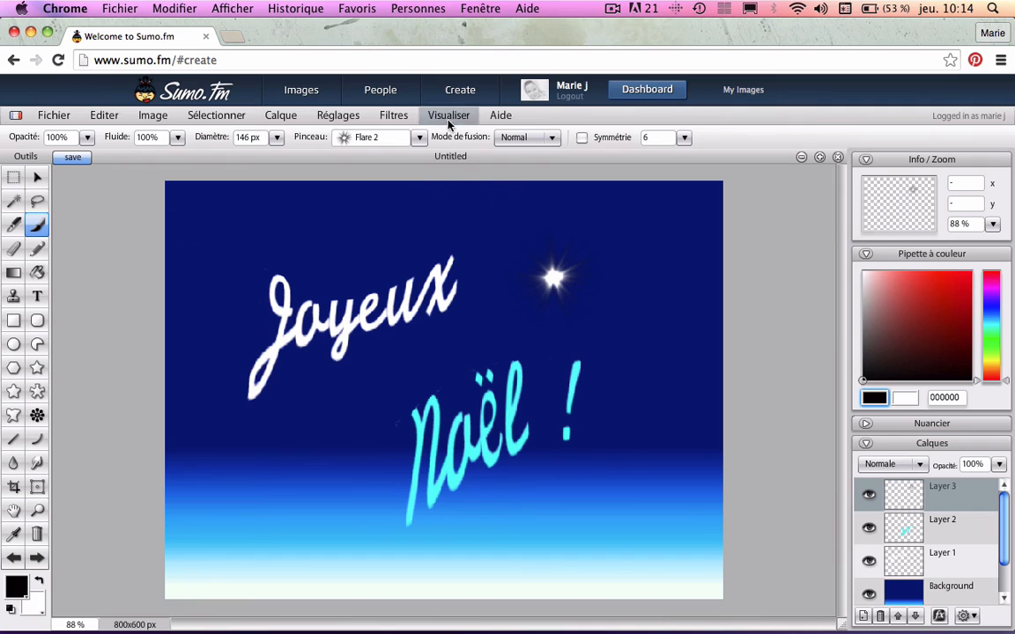
# Switch to the Flare 1 brush at 200 px diameter and stamp it over the star beside "Joyeux"
pyautogui.click(420, 139)
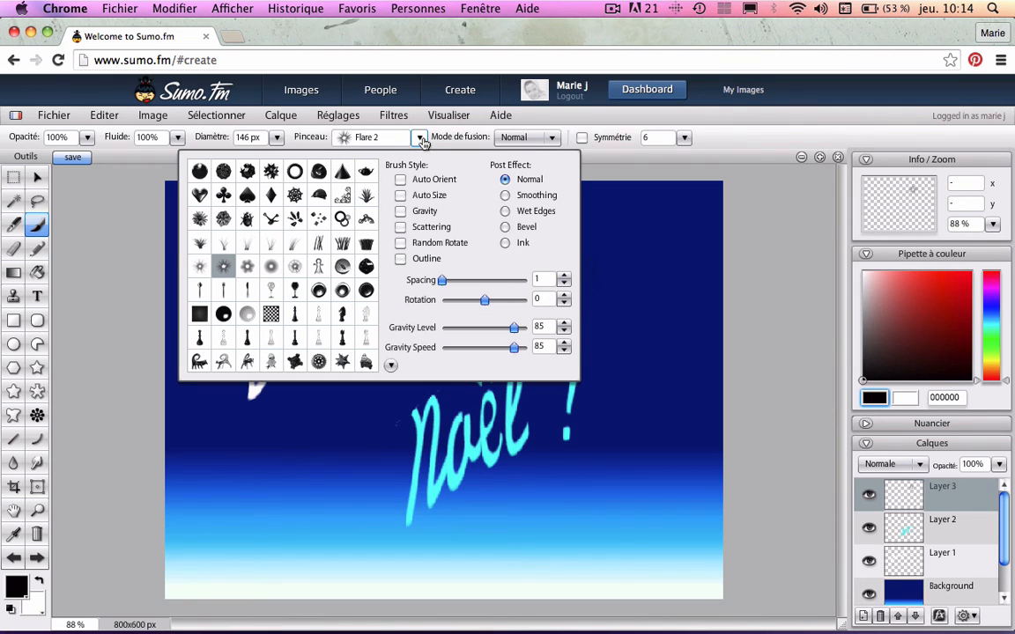
pyautogui.click(200, 266)
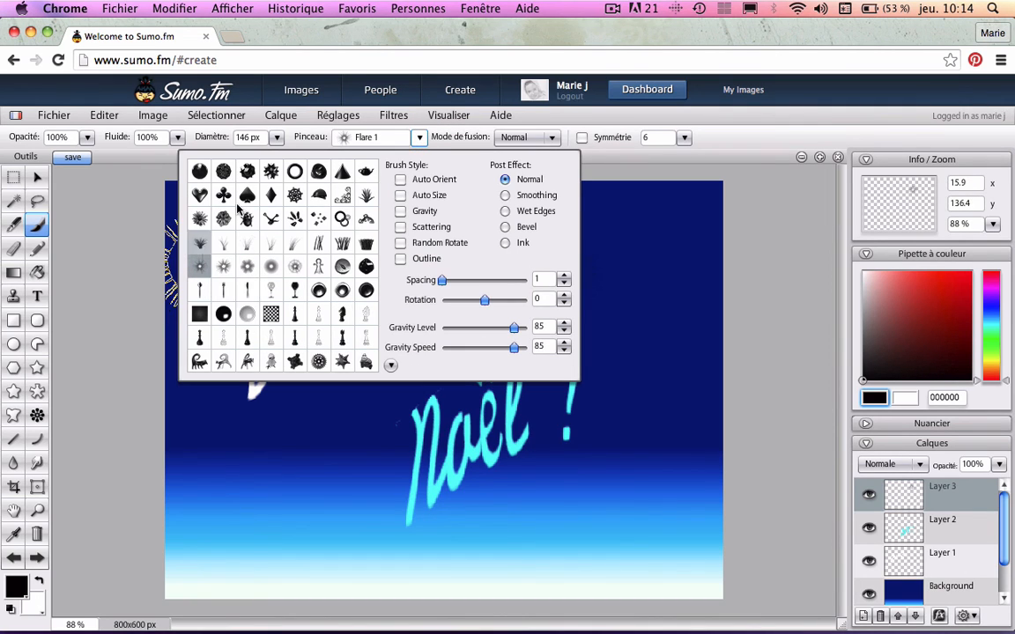
pyautogui.click(276, 137)
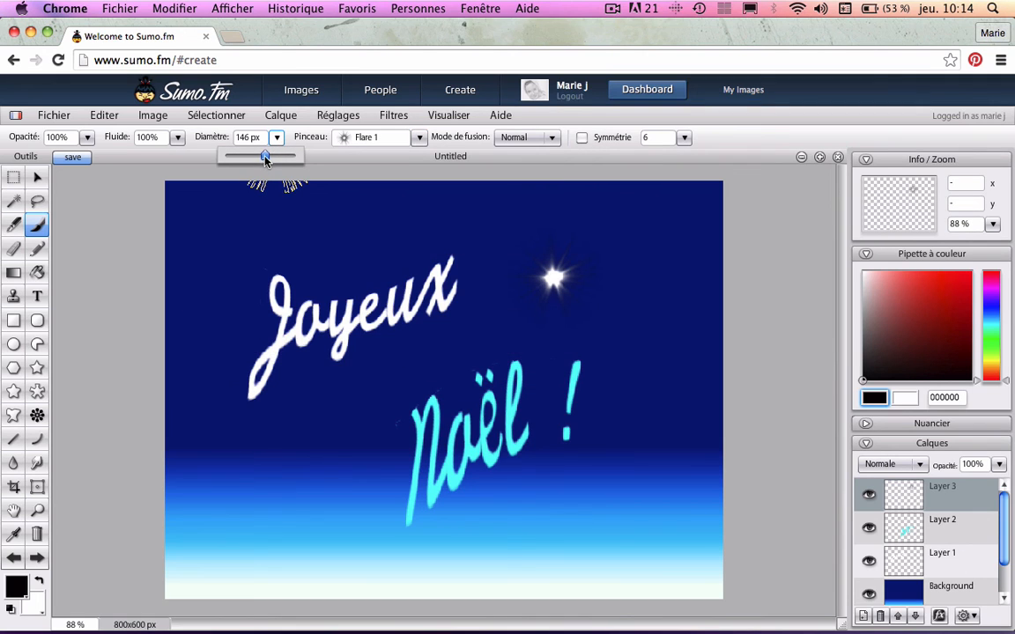
pyautogui.moveTo(267, 160); pyautogui.dragTo(281, 157)
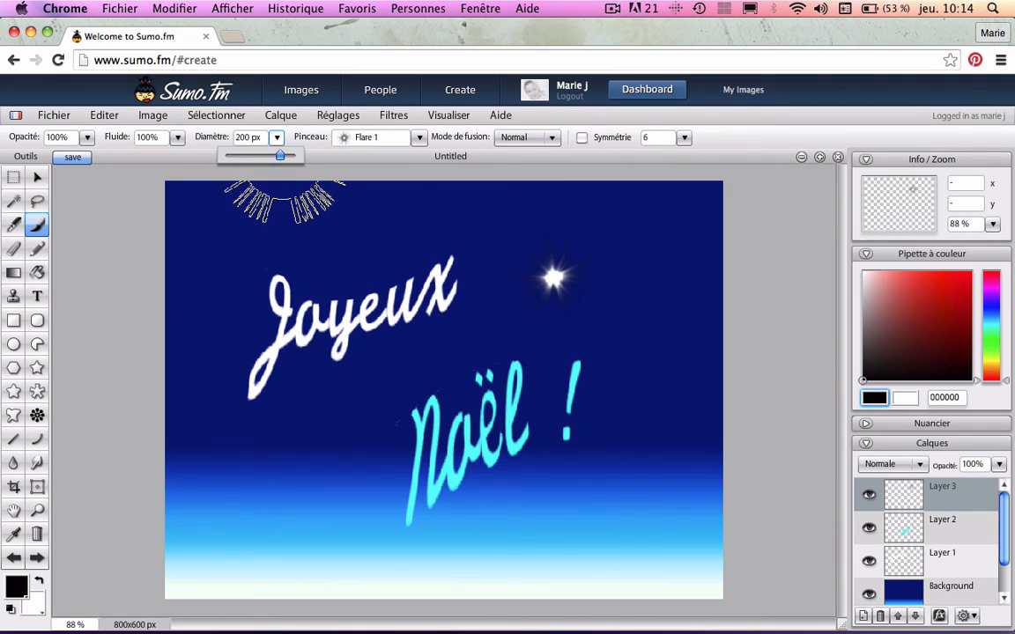
pyautogui.click(553, 284)
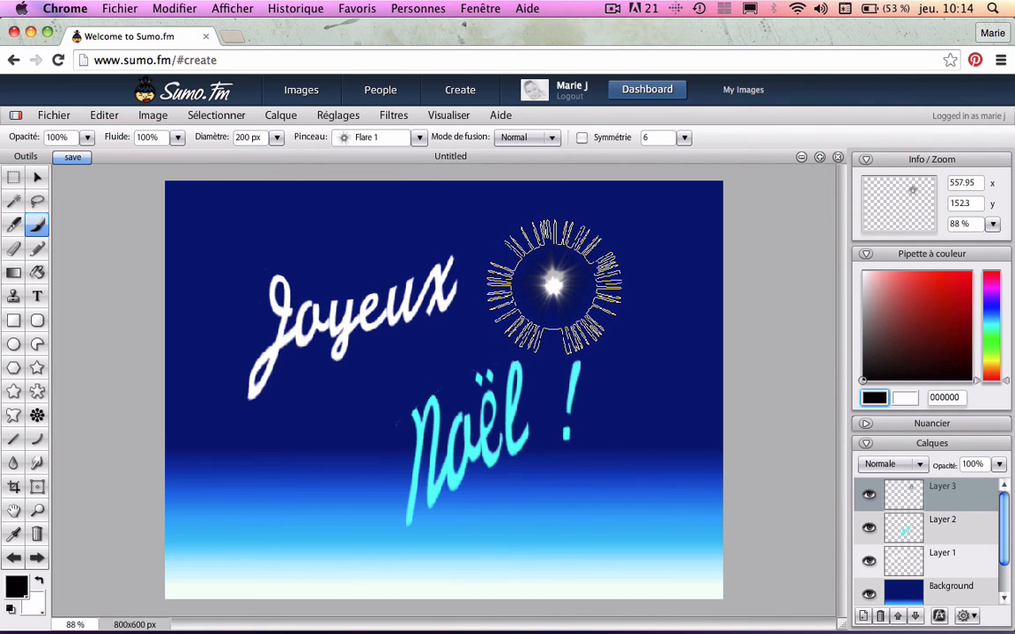